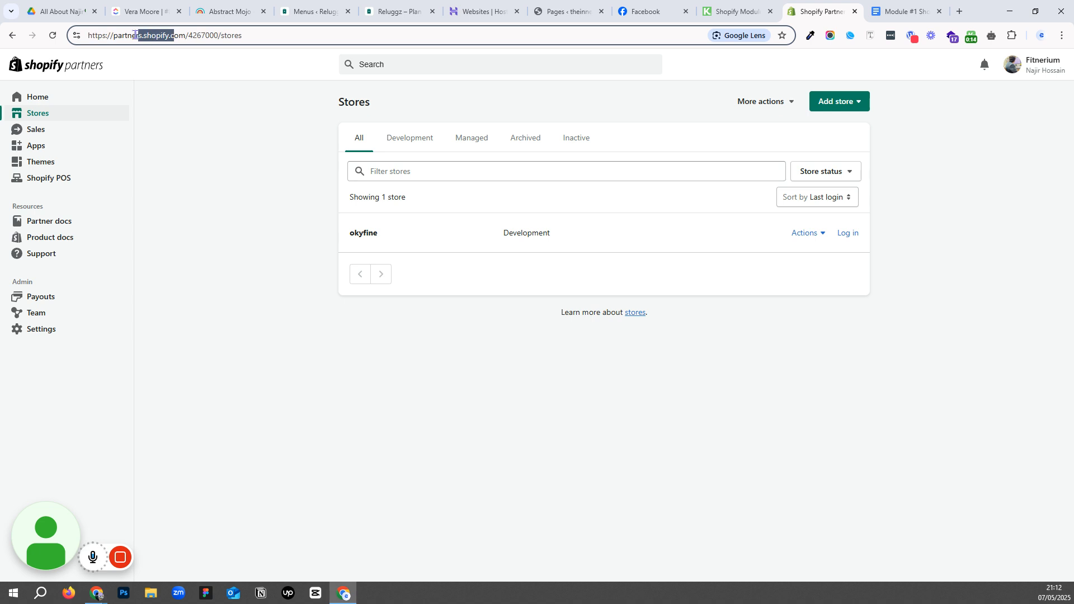
pyautogui.click(138, 35)
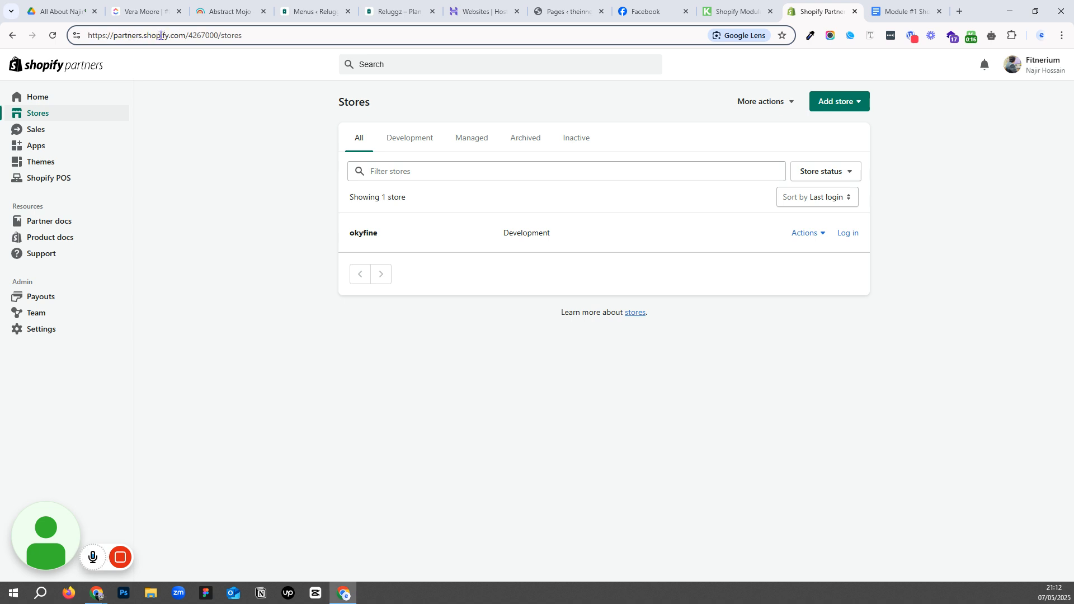
pyautogui.moveTo(151, 35); pyautogui.dragTo(179, 39)
pyautogui.click(222, 193)
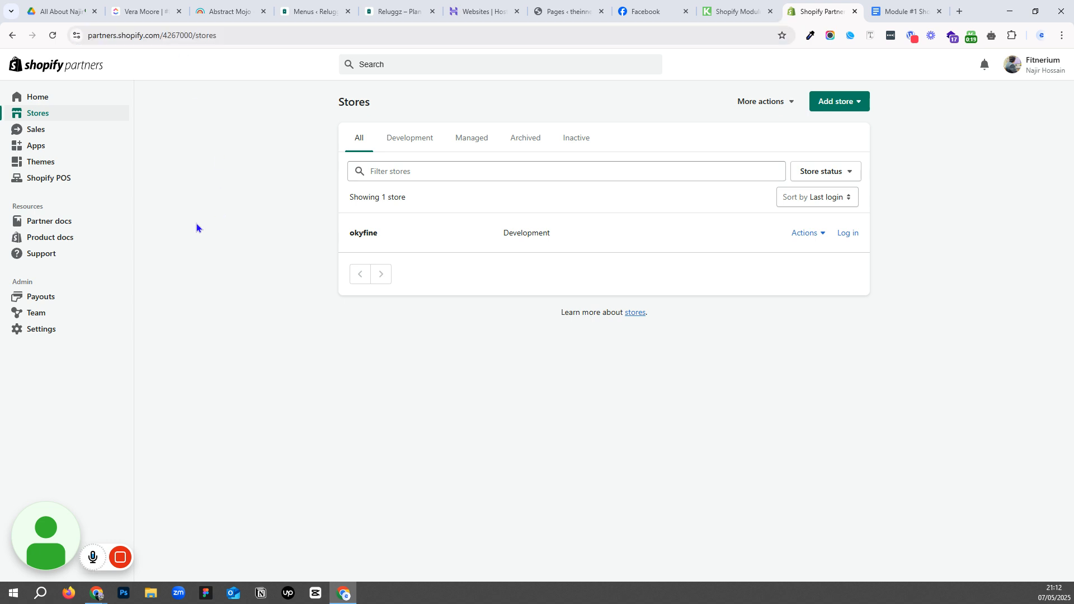
pyautogui.click(1029, 73)
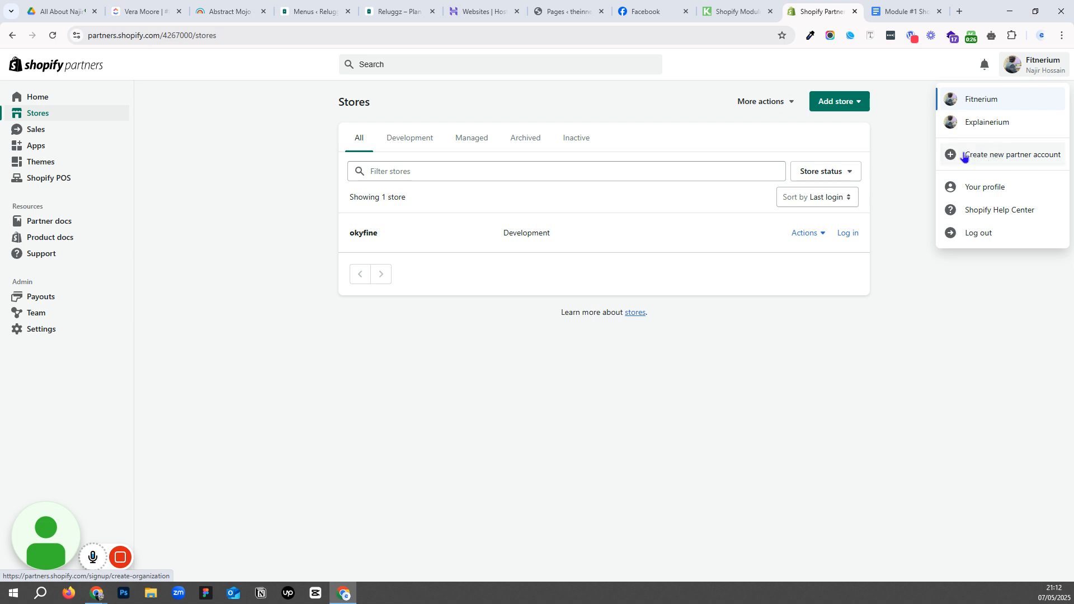
pyautogui.click(908, 134)
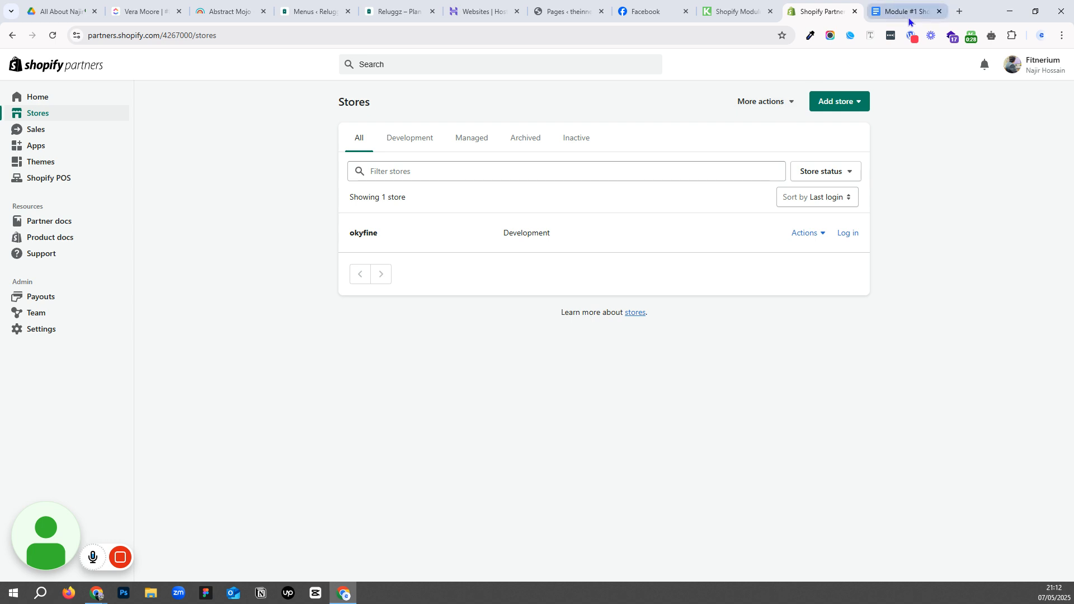
# Step: Search the web in a new tab for "shopify partner account create" and open sign-up from the "Become a Shopify Partner Today" result
pyautogui.hotkey('ctrl', 't')
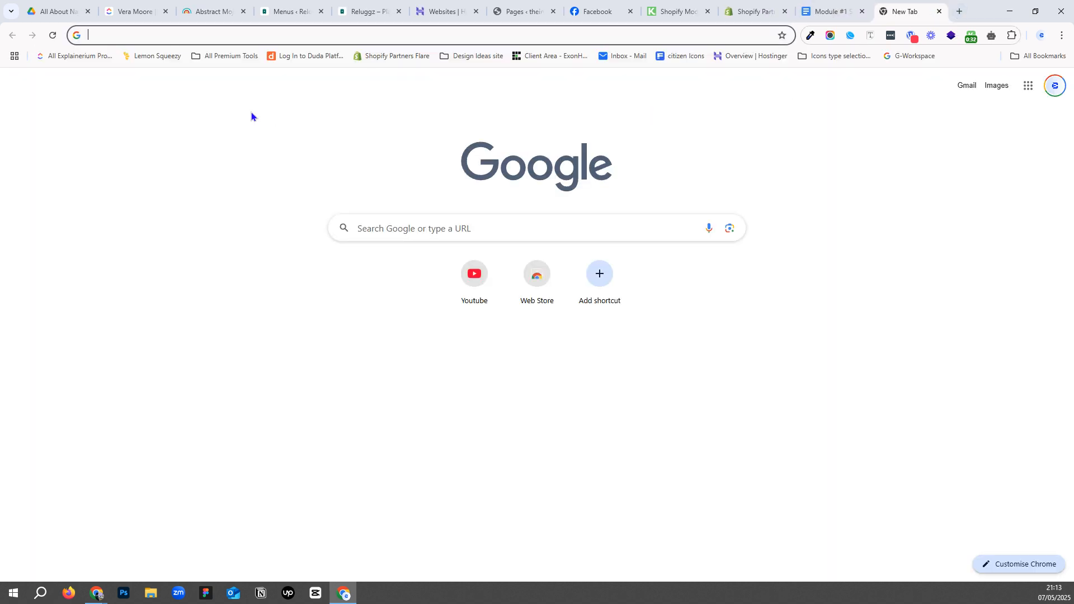
pyautogui.write('shopify pa')
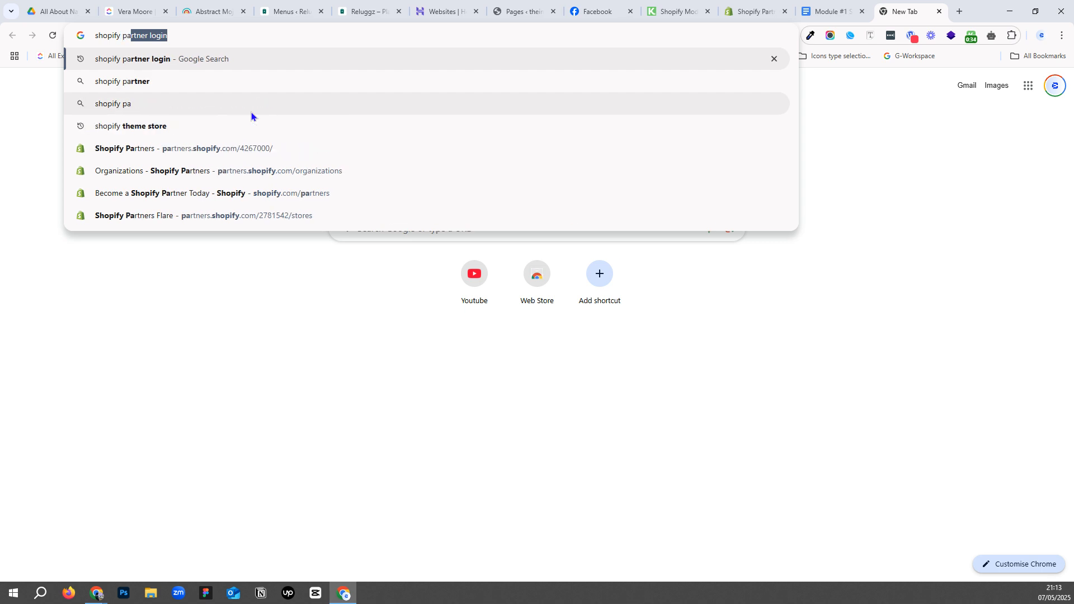
pyautogui.write('r')
pyautogui.press('Right')
pyautogui.press('BackSpace')
pyautogui.press('BackSpace')
pyautogui.press('BackSpace')
pyautogui.press('BackSpace')
pyautogui.press('BackSpace')
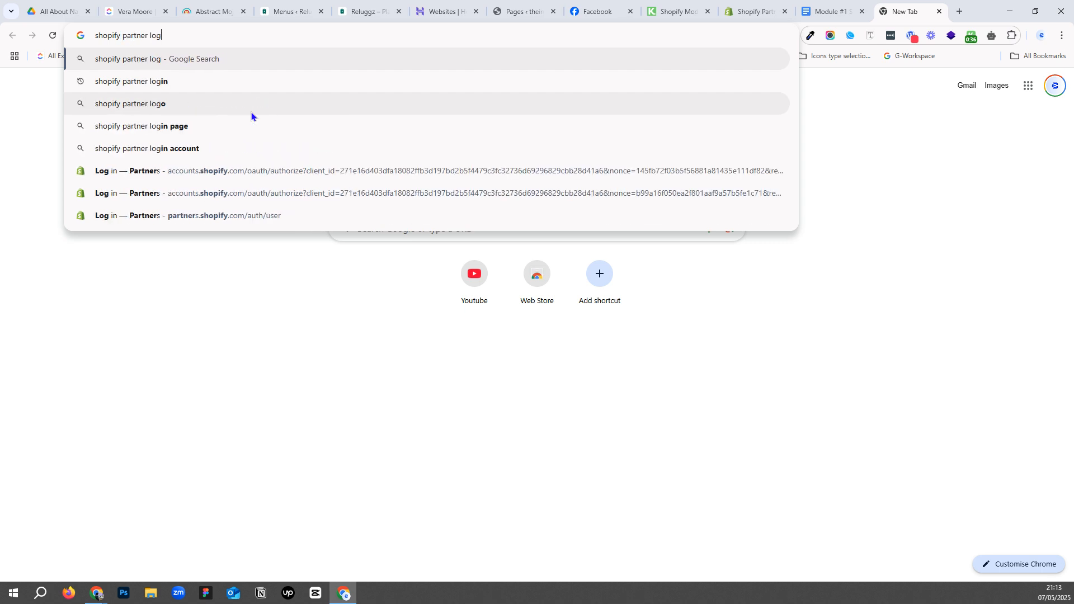
pyautogui.write('account cret')
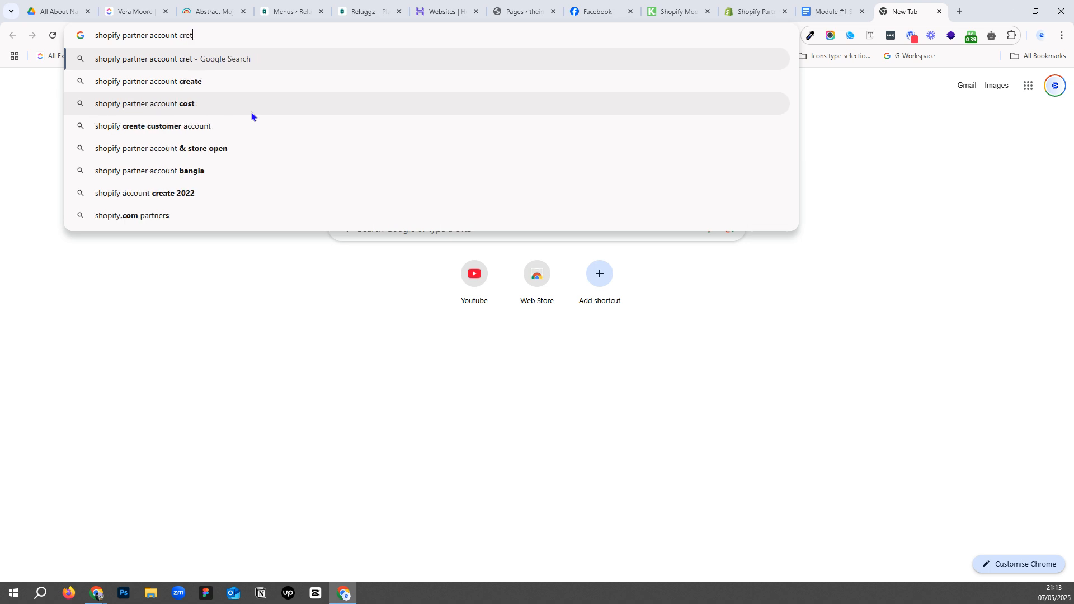
pyautogui.press('BackSpace')
pyautogui.write('ate')
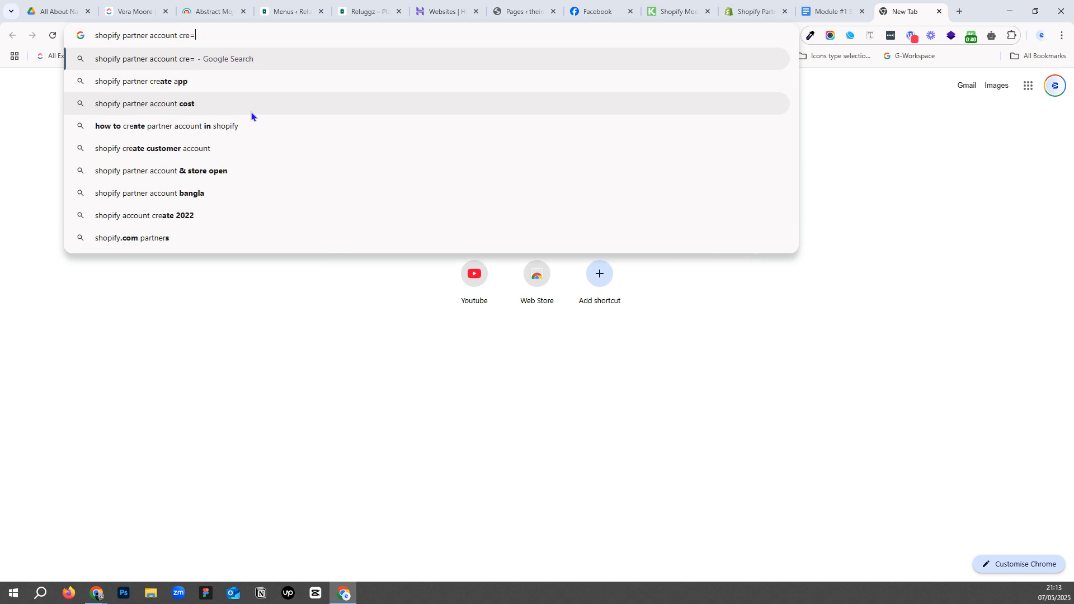
pyautogui.press('Return')
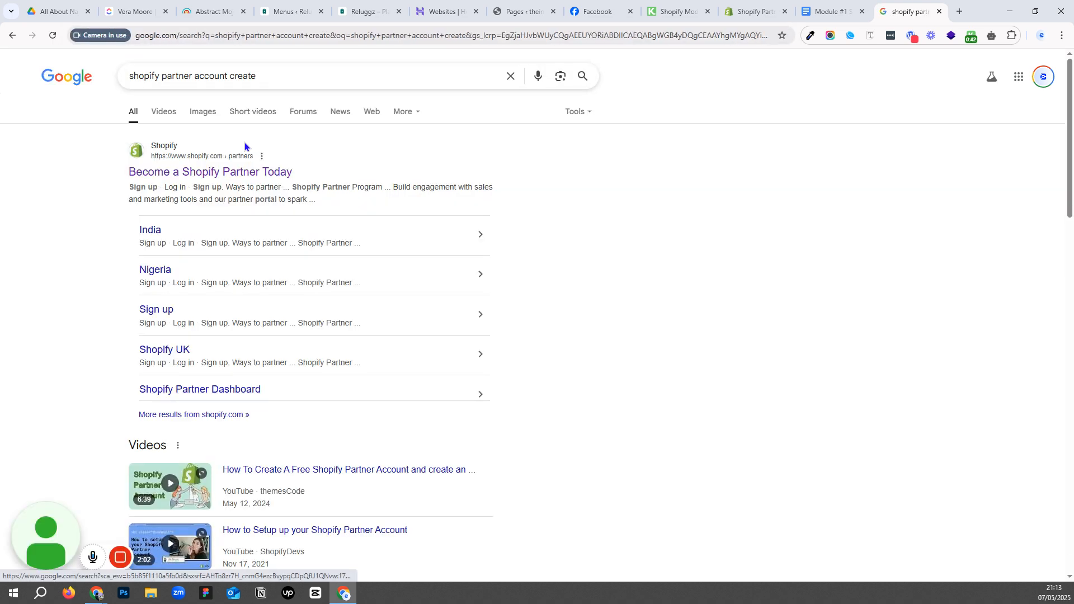
pyautogui.click(226, 178)
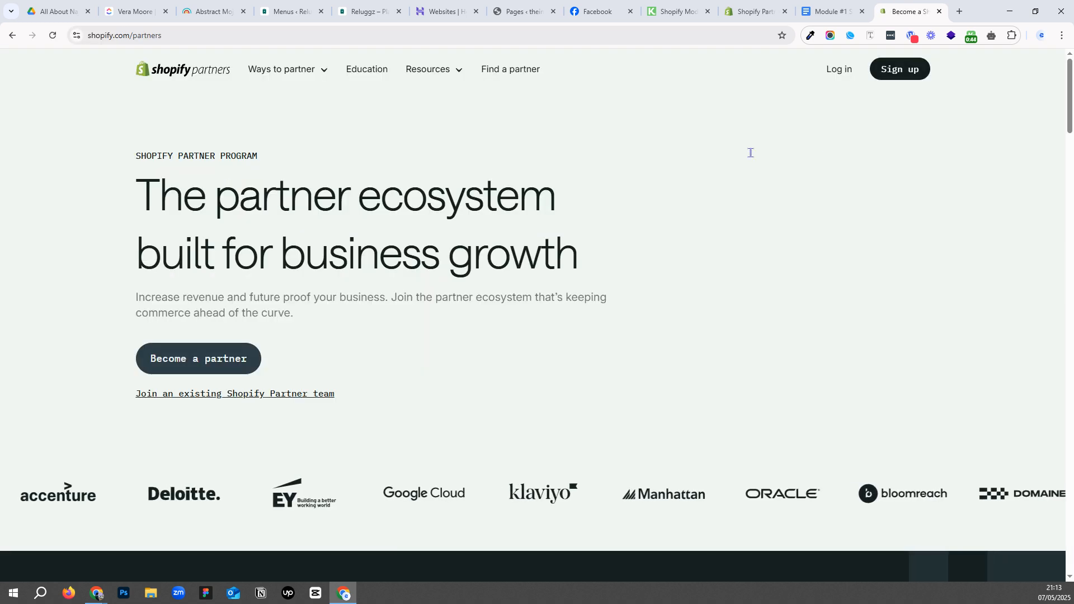
pyautogui.click(899, 70)
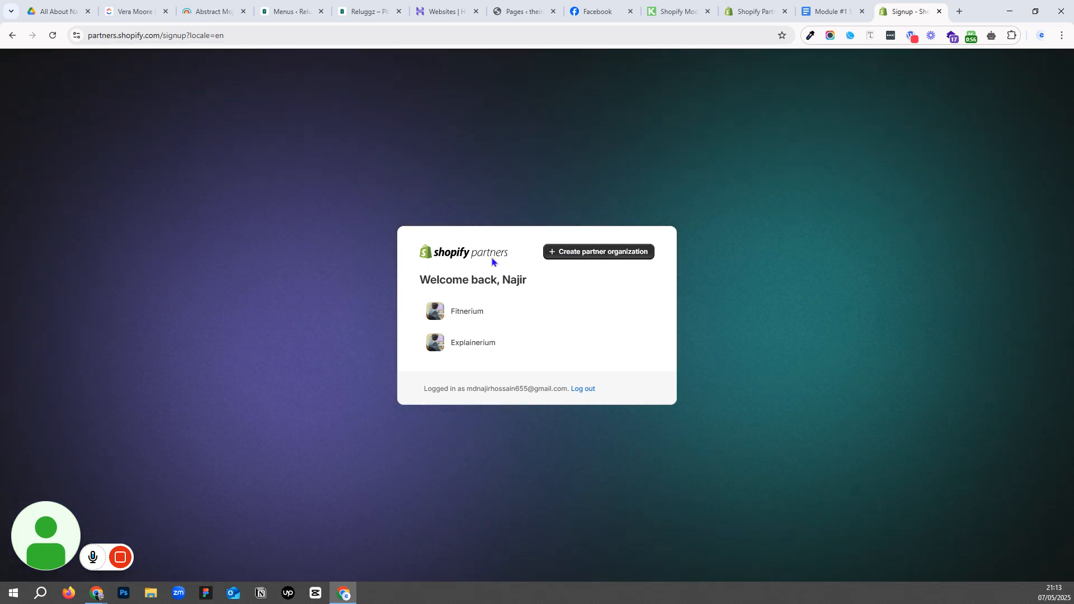
# Step: Log out of the Fitnerium partner account and start the sign-up for a new Shopify Partner account
pyautogui.click(757, 10)
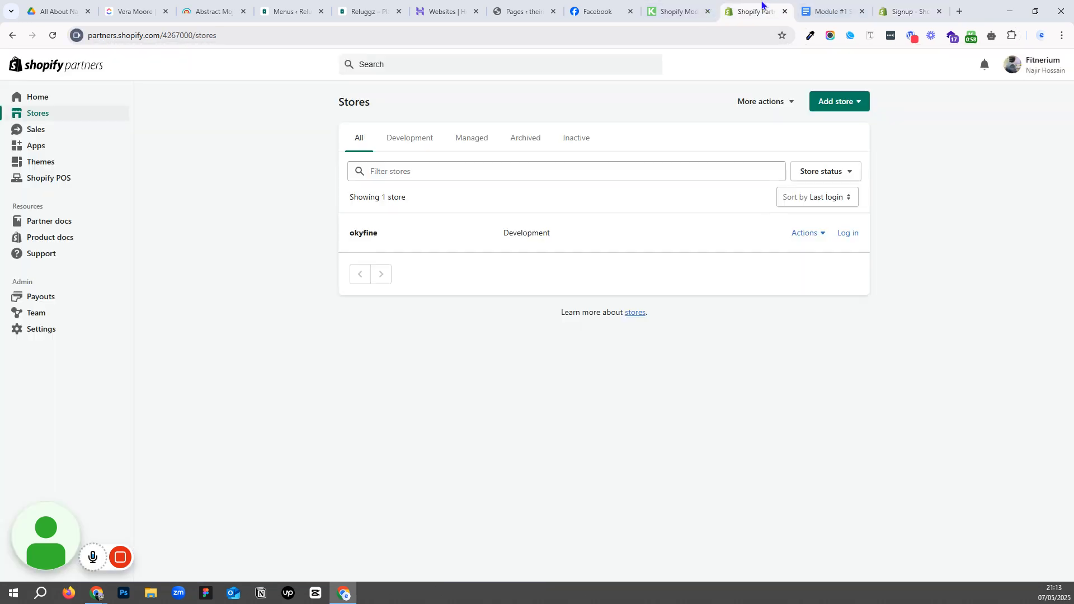
pyautogui.click(1043, 66)
pyautogui.click(964, 232)
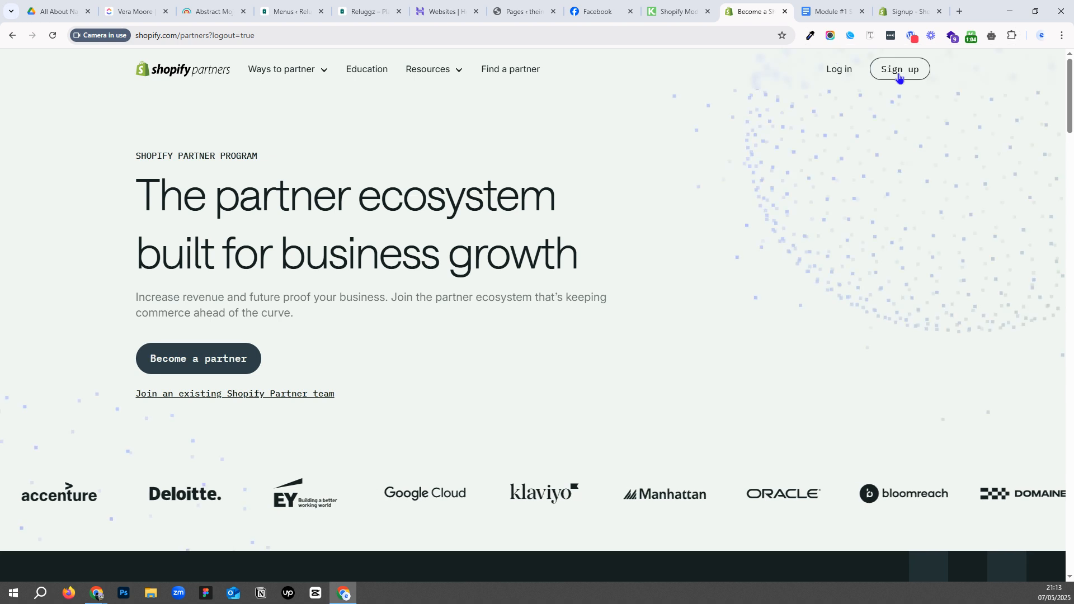
pyautogui.click(900, 69)
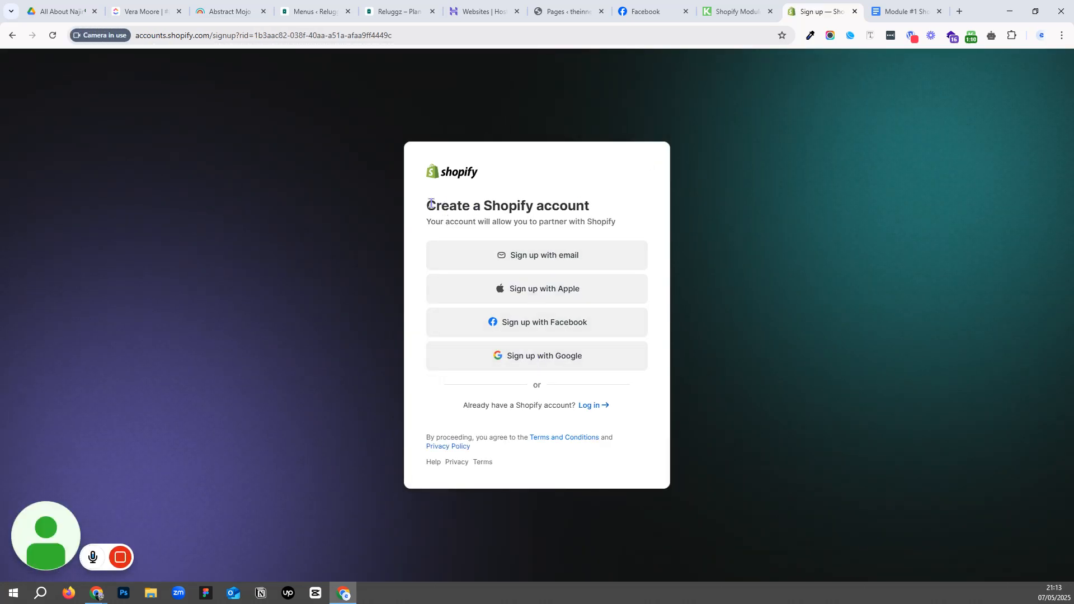
# Step: Choose e-mail as the sign-up method for the new Shopify account
pyautogui.moveTo(430, 204); pyautogui.dragTo(579, 205)
pyautogui.click(583, 206)
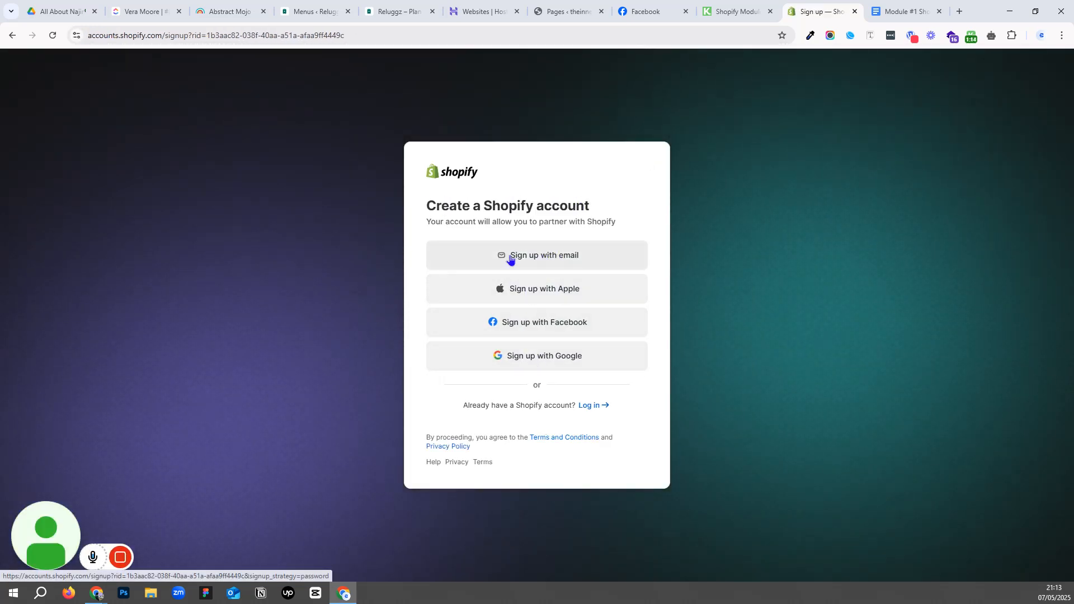
pyautogui.click(546, 255)
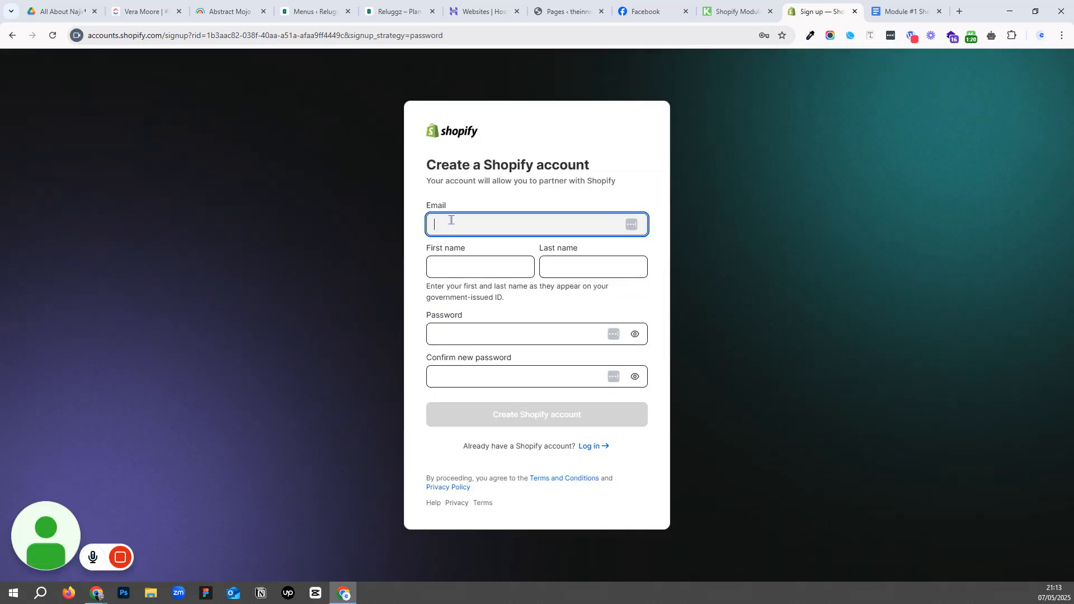
# Step: Copy the Google account's e-mail address from the other Chrome profile and fill it in as the sign-up e-mail
pyautogui.click(451, 220)
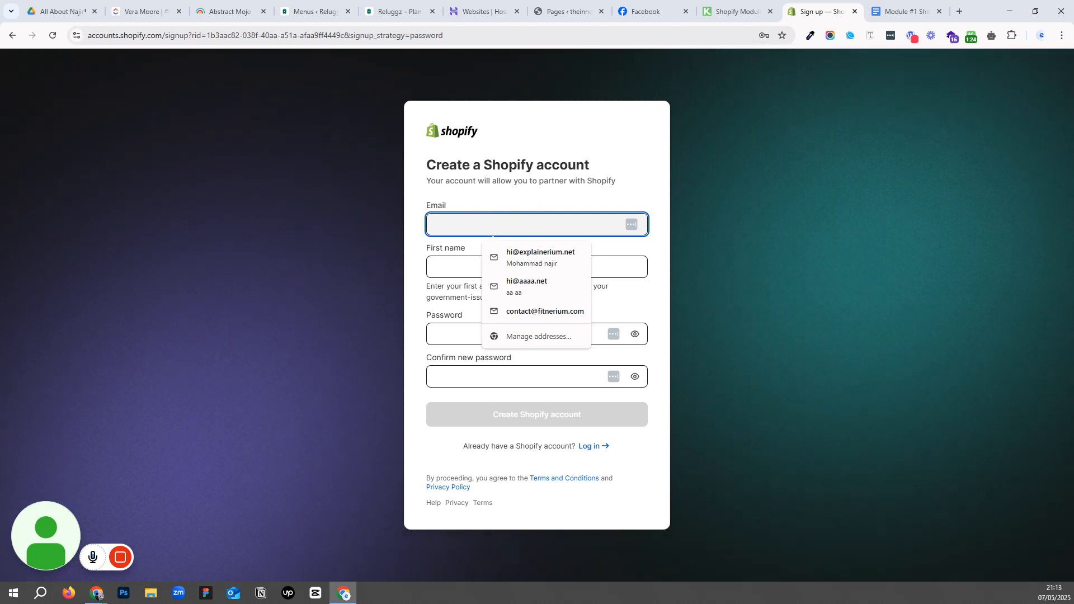
pyautogui.click(1042, 35)
pyautogui.click(932, 445)
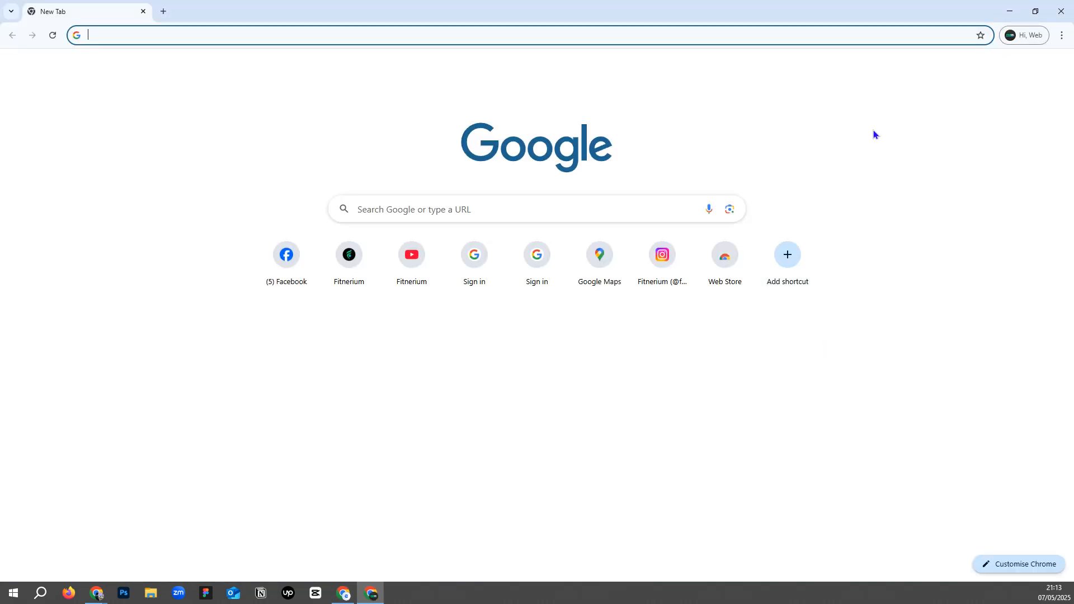
pyautogui.click(1050, 72)
pyautogui.tripleClick(950, 99)
pyautogui.hotkey('ctrl', 'c')
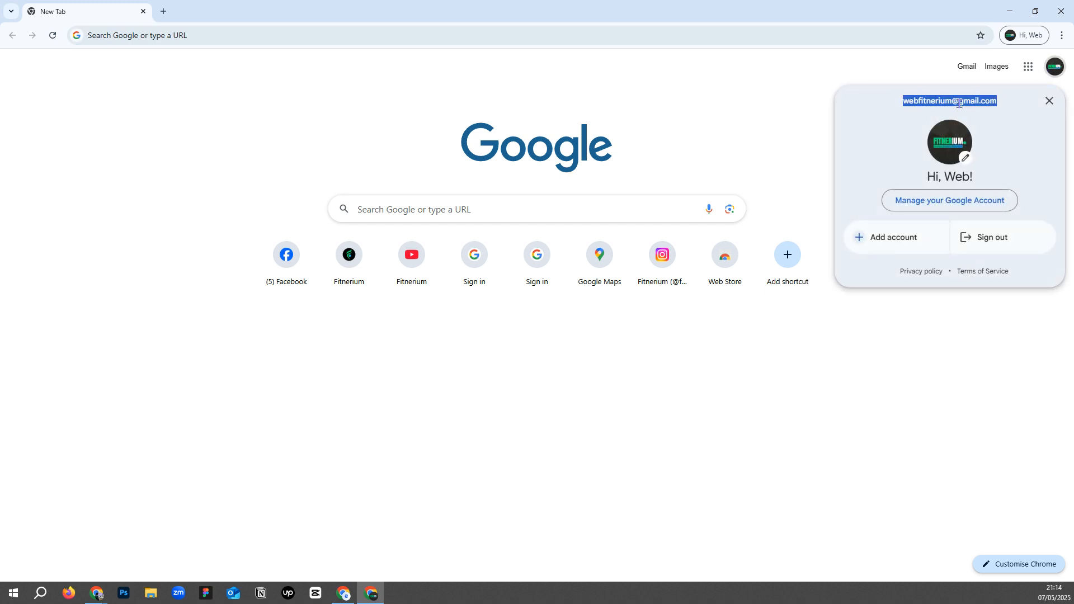
pyautogui.click(1010, 11)
pyautogui.click(492, 231)
pyautogui.hotkey('ctrl', 'v')
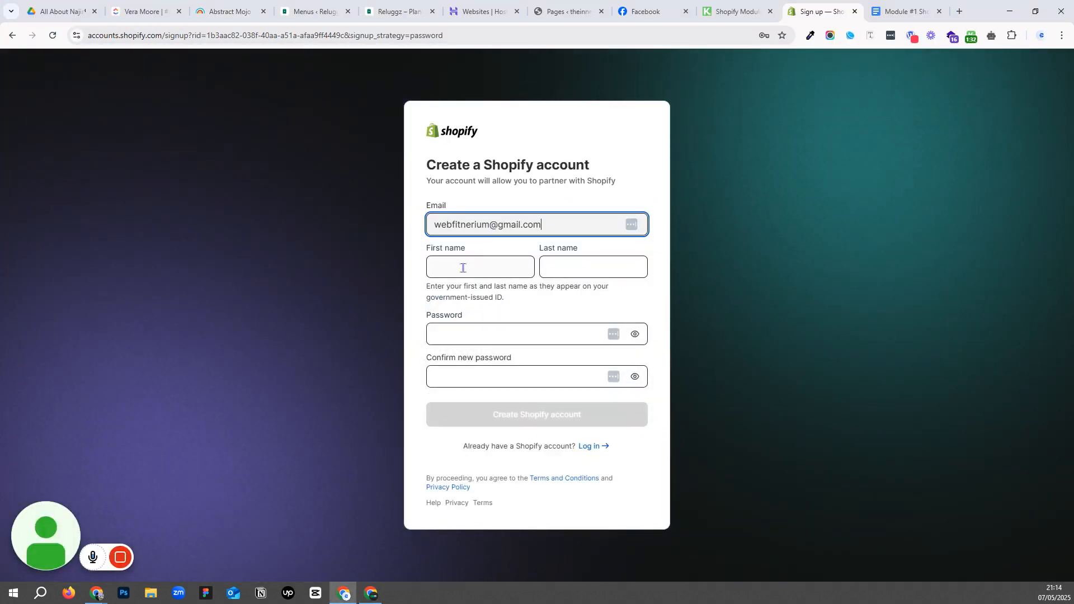
# Step: Fill in the first and last name by copying the two parts of the e-mail address before the @ sign
pyautogui.click(463, 268)
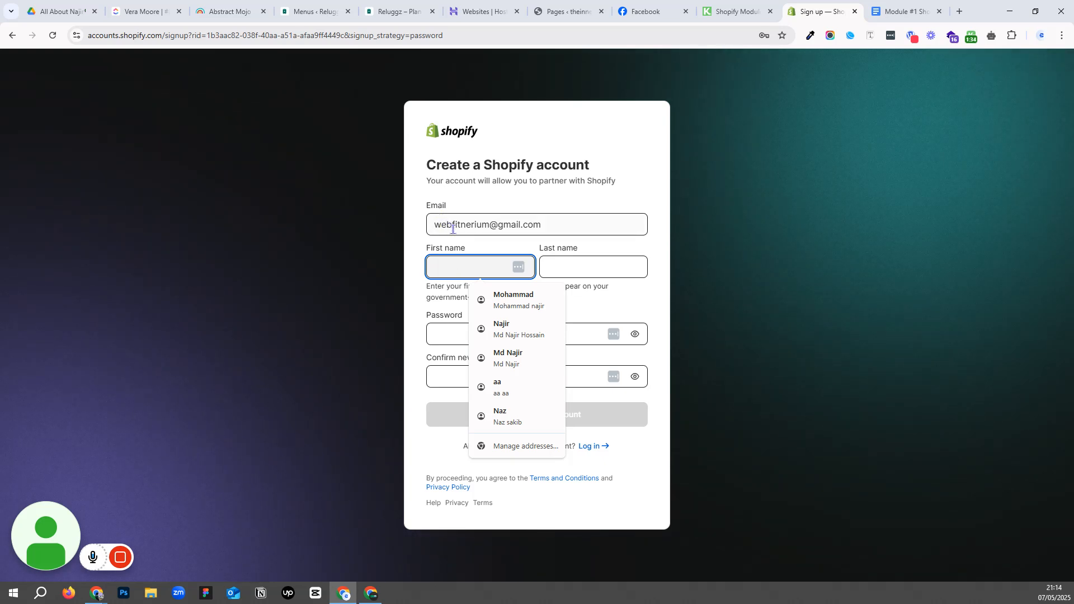
pyautogui.moveTo(453, 229); pyautogui.dragTo(418, 242)
pyautogui.hotkey('ctrl', 'c')
pyautogui.click(461, 267)
pyautogui.hotkey('ctrl', 'v')
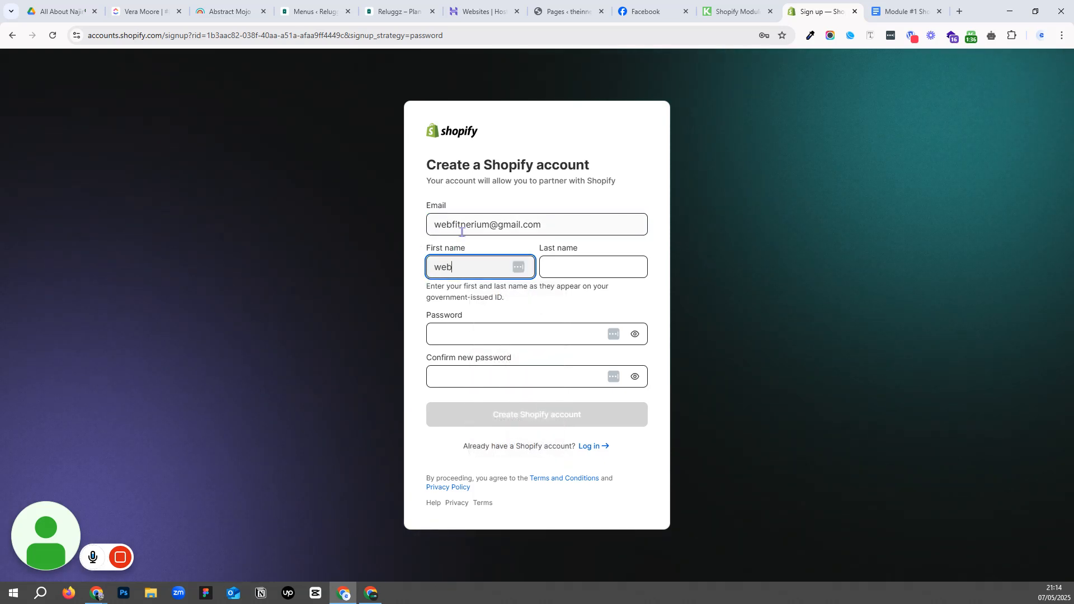
pyautogui.click(451, 225)
pyautogui.moveTo(459, 224); pyautogui.dragTo(497, 224)
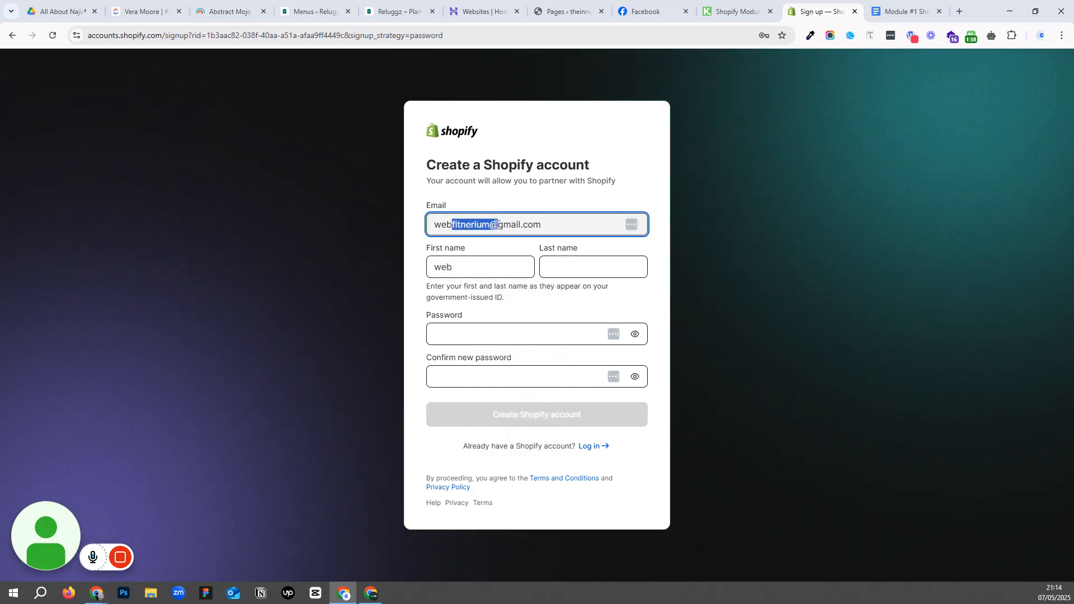
pyautogui.hotkey('ctrl', 'c')
pyautogui.click(562, 265)
pyautogui.hotkey('ctrl', 'v')
pyautogui.click(525, 257)
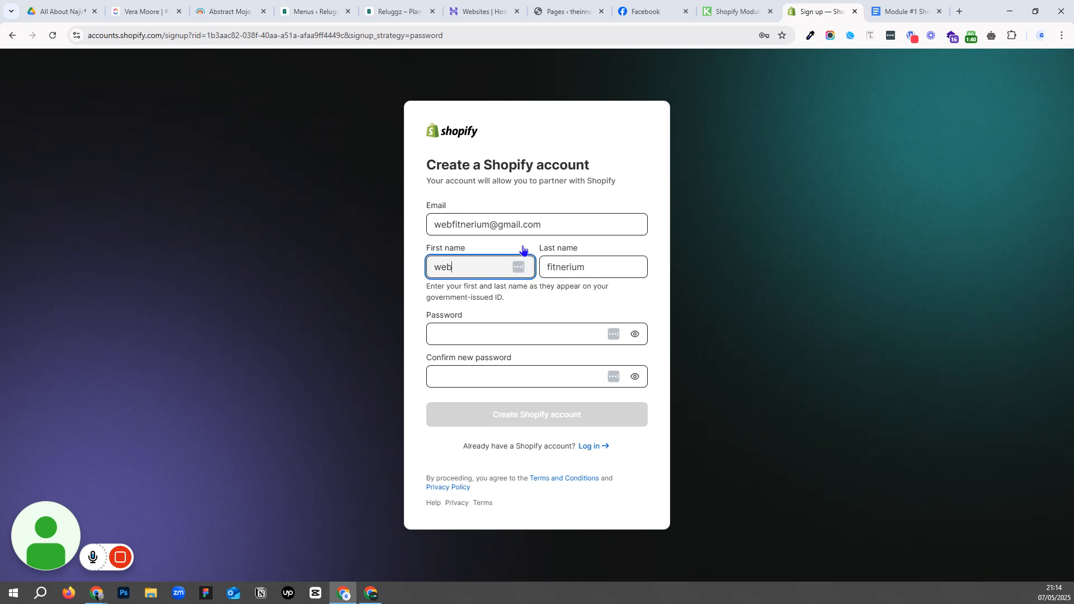
# Step: Fill in the account password from the saved browser credentials and enter it again as the confirmation password
pyautogui.click(447, 332)
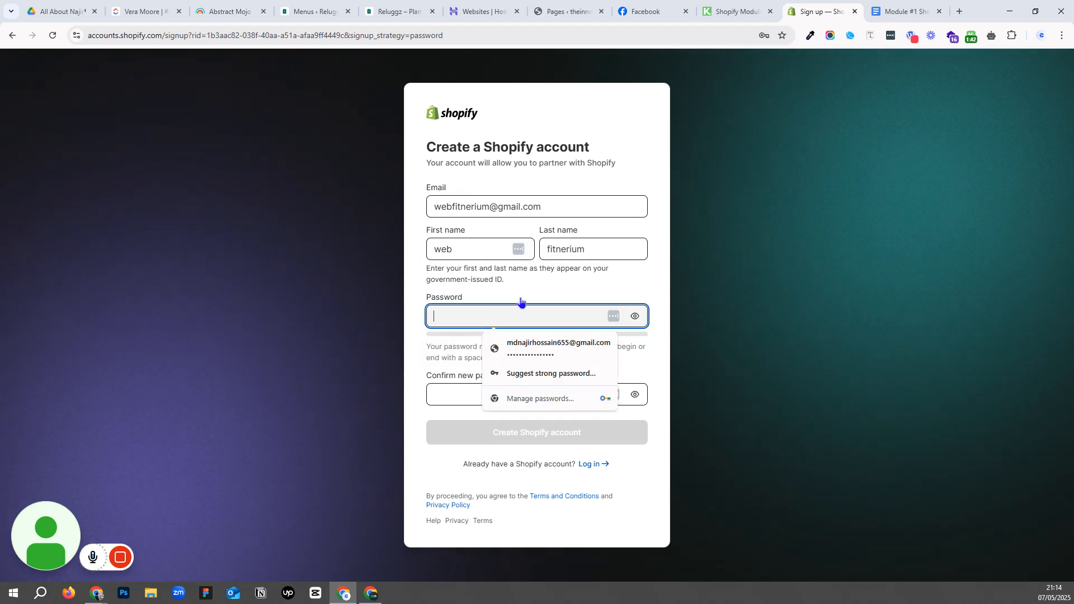
pyautogui.click(530, 344)
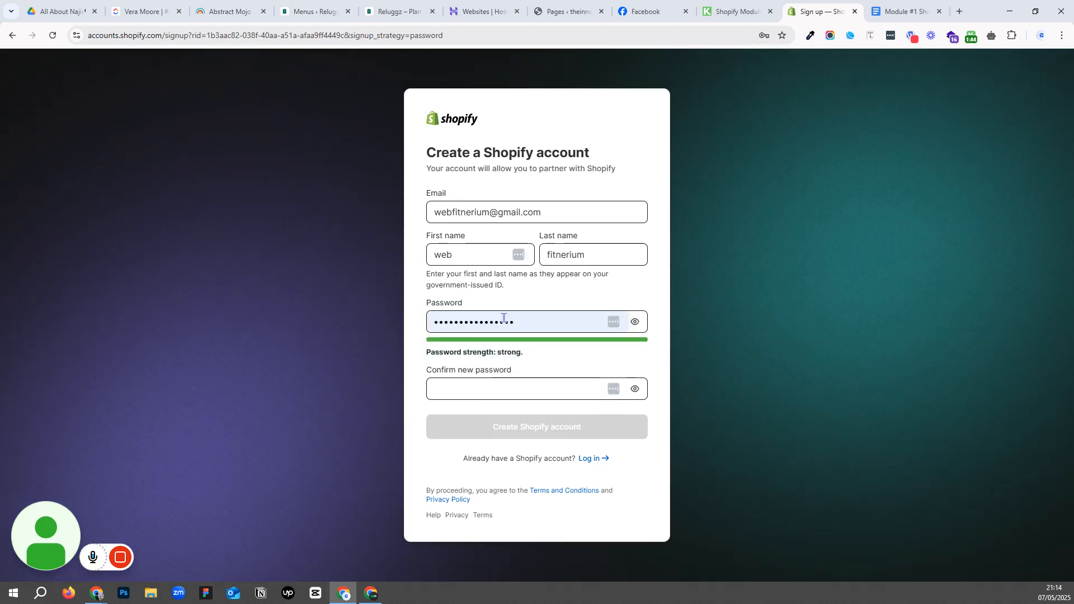
pyautogui.click(462, 383)
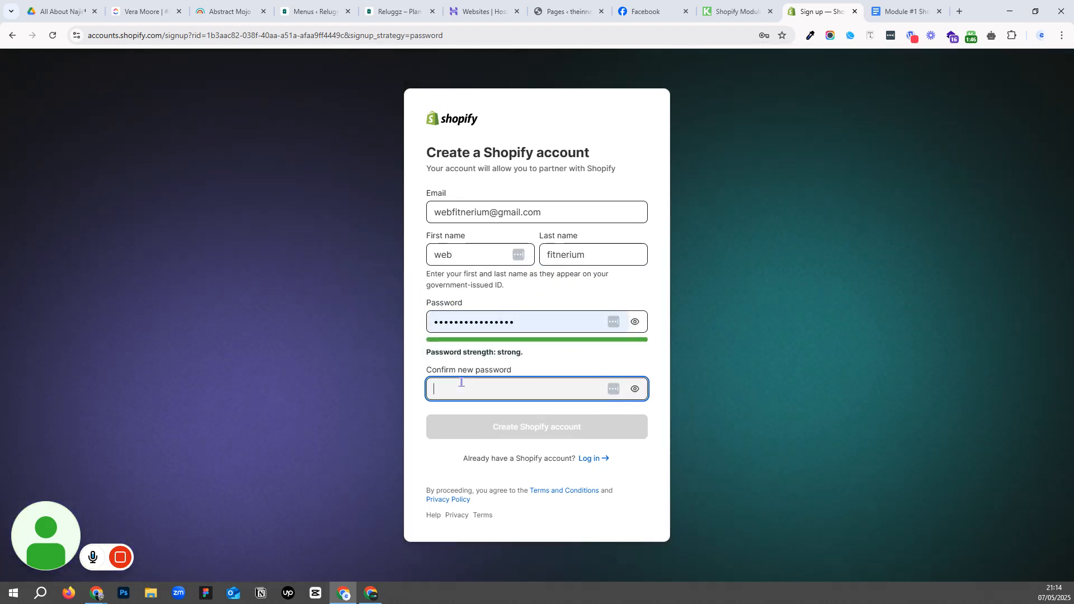
pyautogui.write('••')
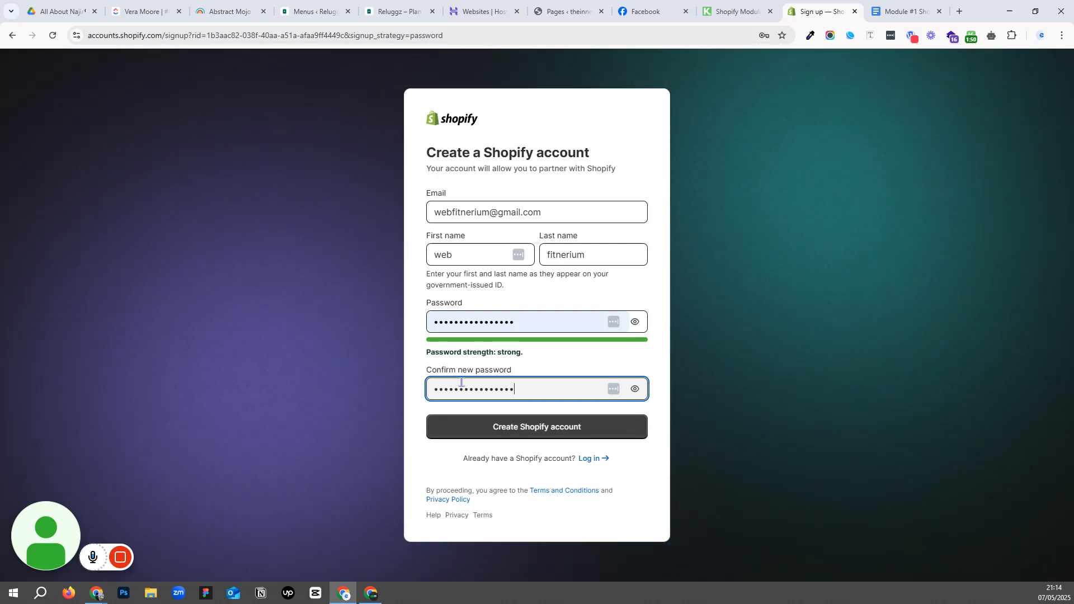
pyautogui.click(559, 357)
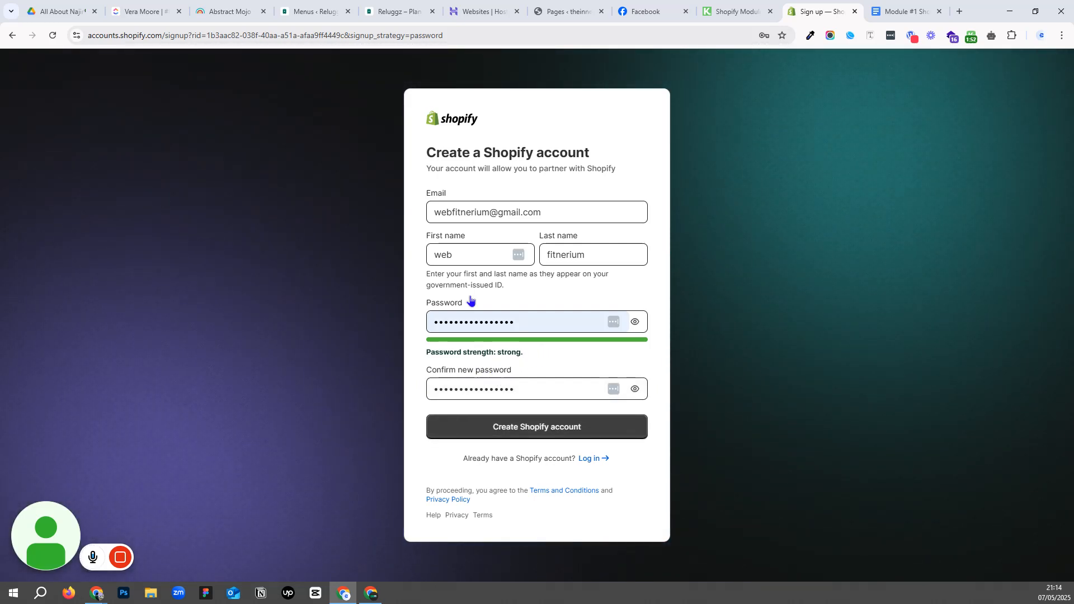
# Step: Create the Shopify account and save its login credentials in the browser's password manager
pyautogui.click(549, 429)
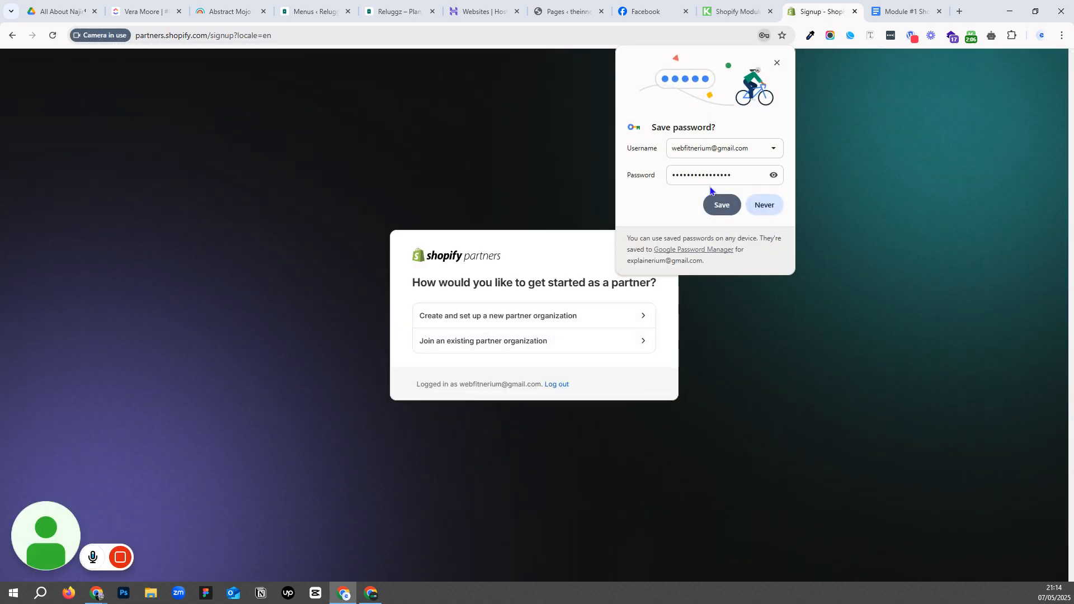
pyautogui.click(722, 206)
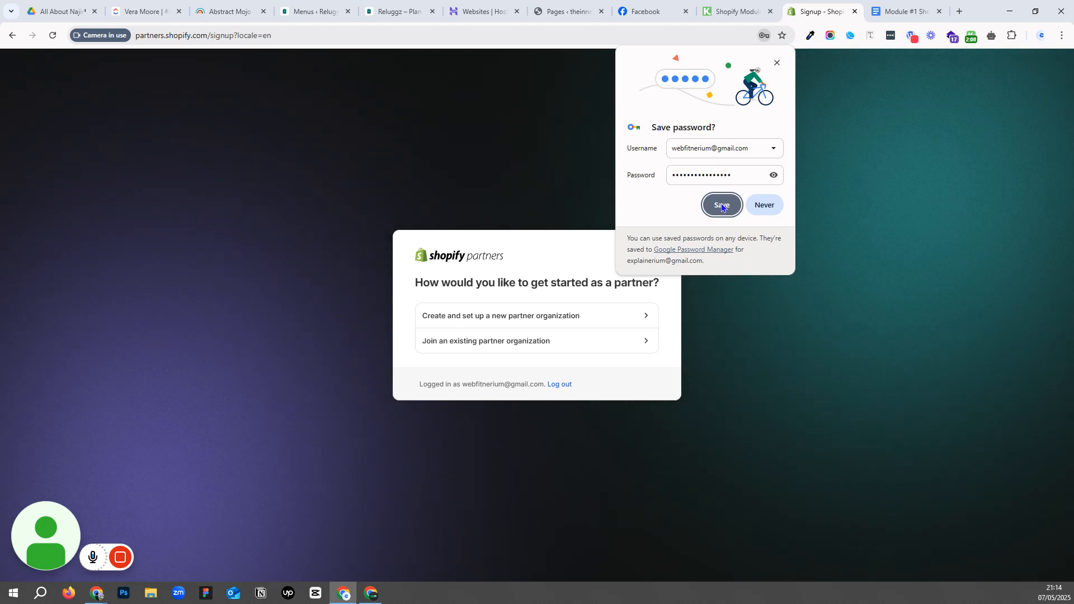
pyautogui.click(722, 206)
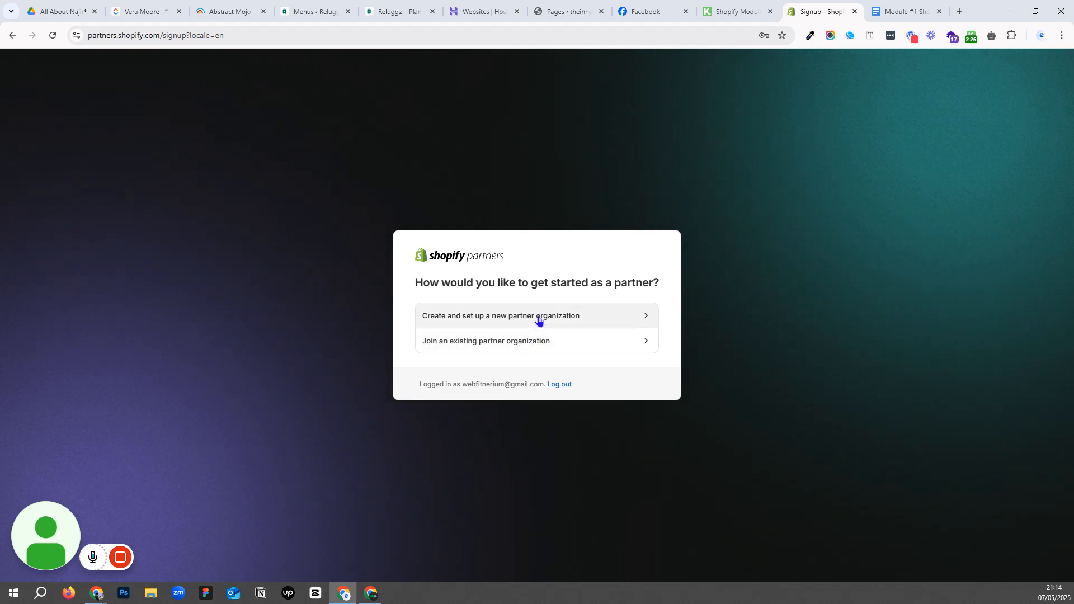
# Step: Start setting up a new partner organization and select "Build new Shopify stores for clients" as the main focus
pyautogui.click(473, 321)
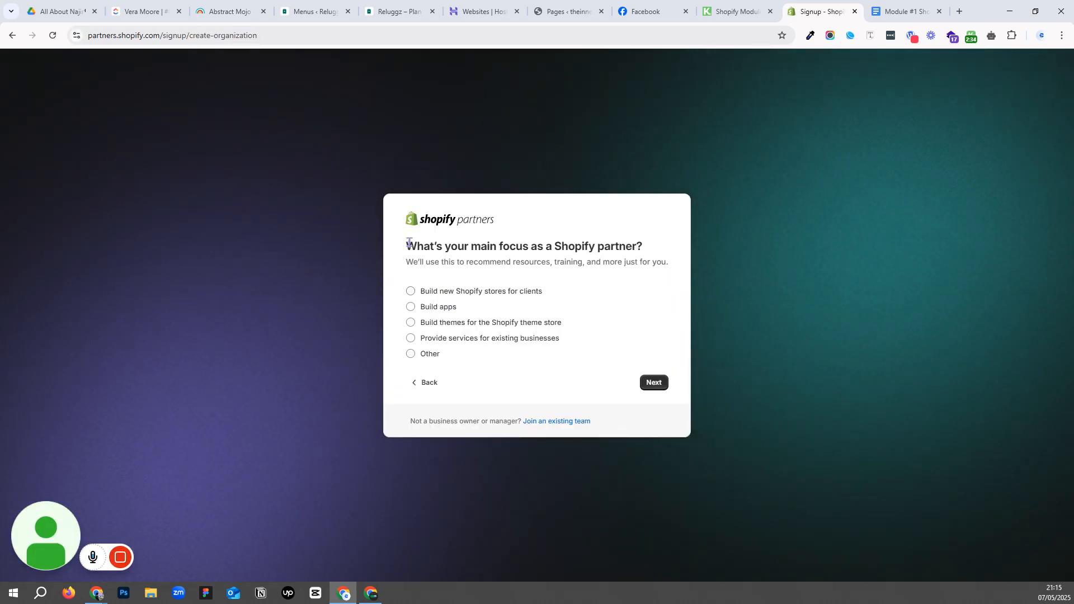
pyautogui.click(411, 292)
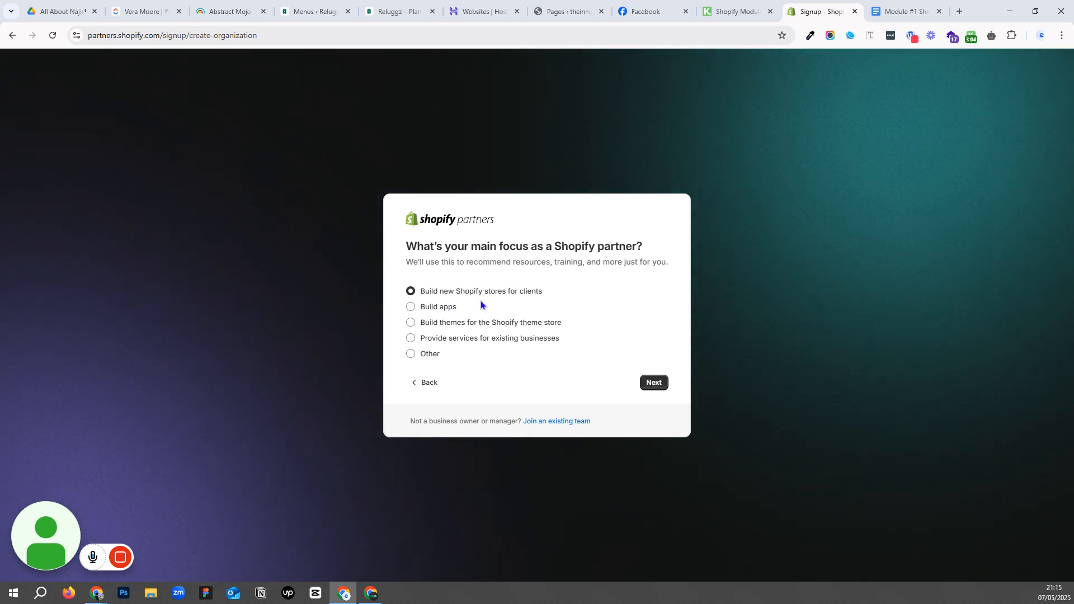
# Step: Continue with Bangladesh as the business location and fill in the business contact information from the saved Explainerium address
pyautogui.click(649, 383)
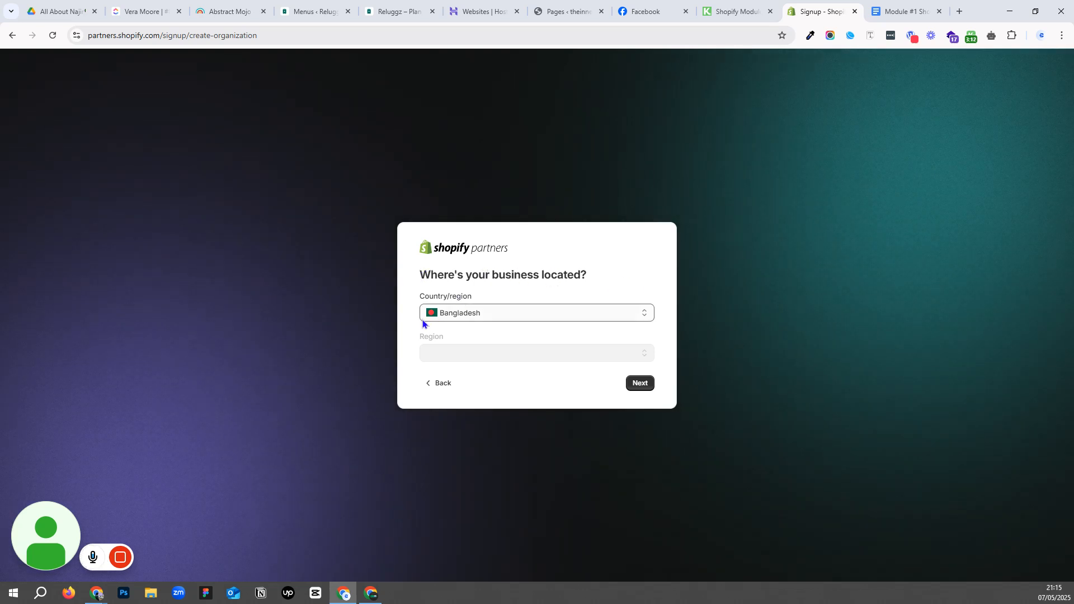
pyautogui.click(640, 383)
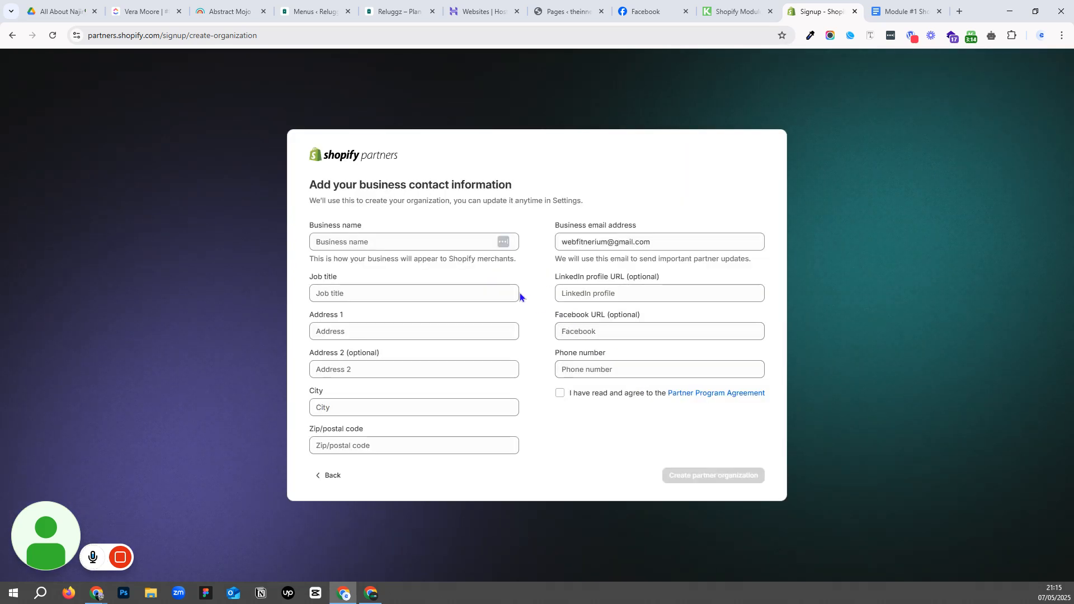
pyautogui.click(433, 247)
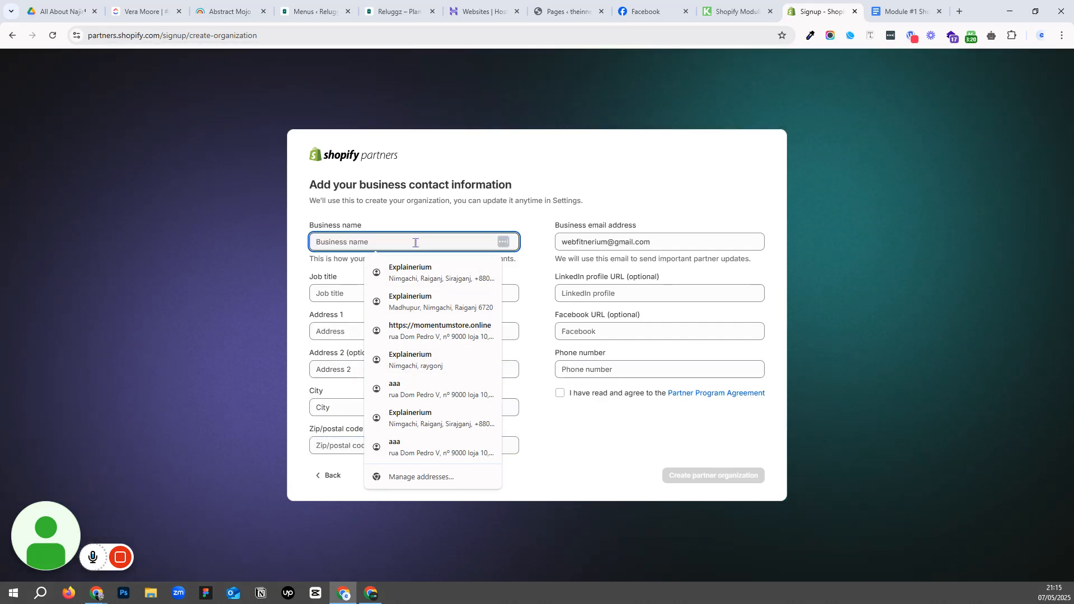
pyautogui.click(416, 272)
# Step: Change the business name to "WebExplainerium"
pyautogui.click(319, 242)
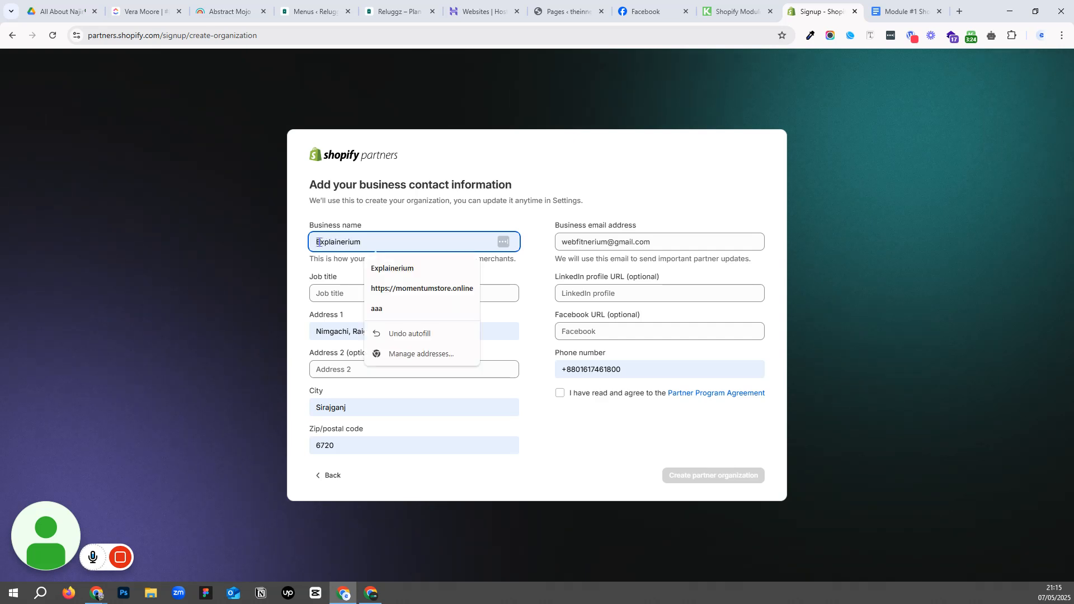
pyautogui.write('WEb')
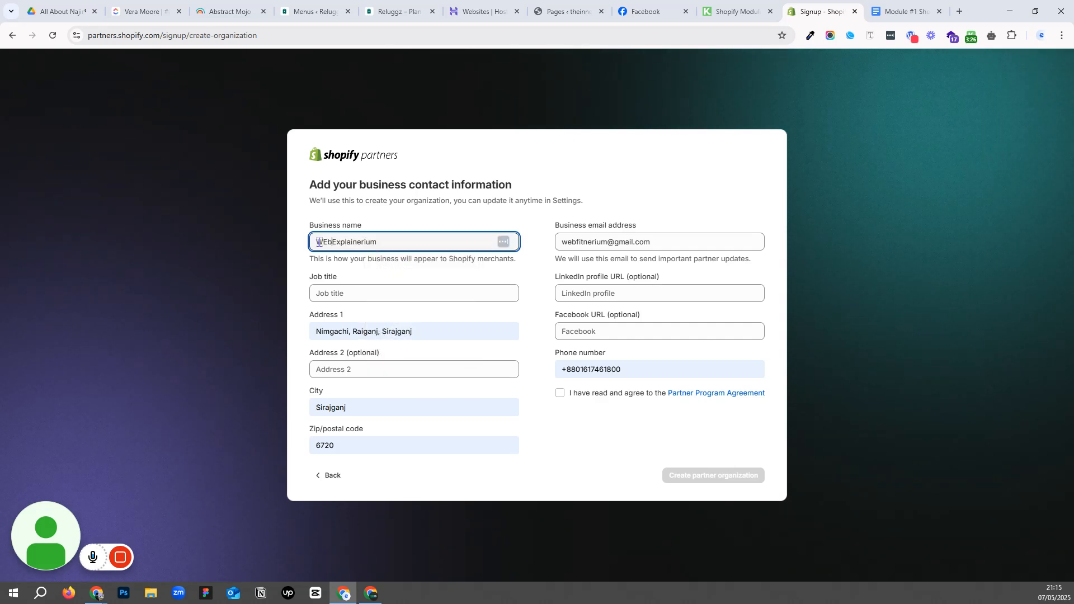
pyautogui.press('BackSpace')
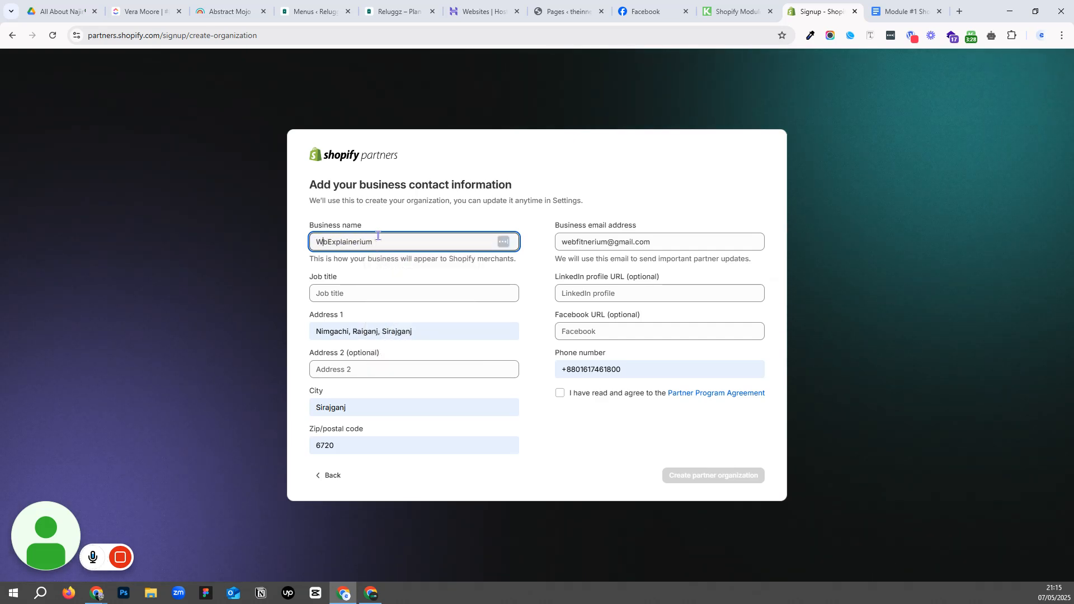
pyautogui.write('eb')
pyautogui.doubleClick(368, 242)
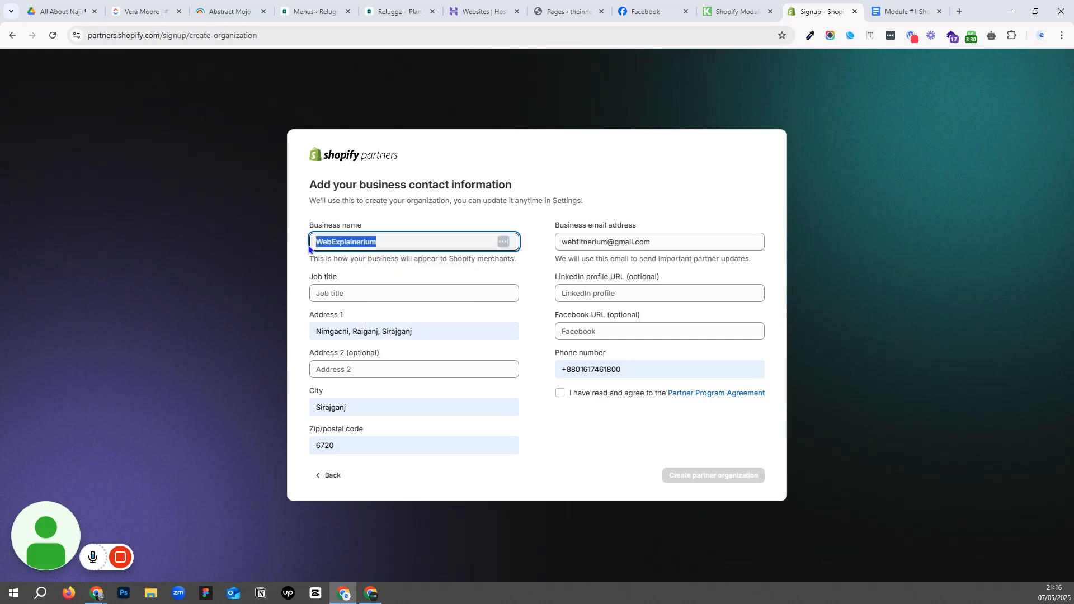
pyautogui.click(455, 224)
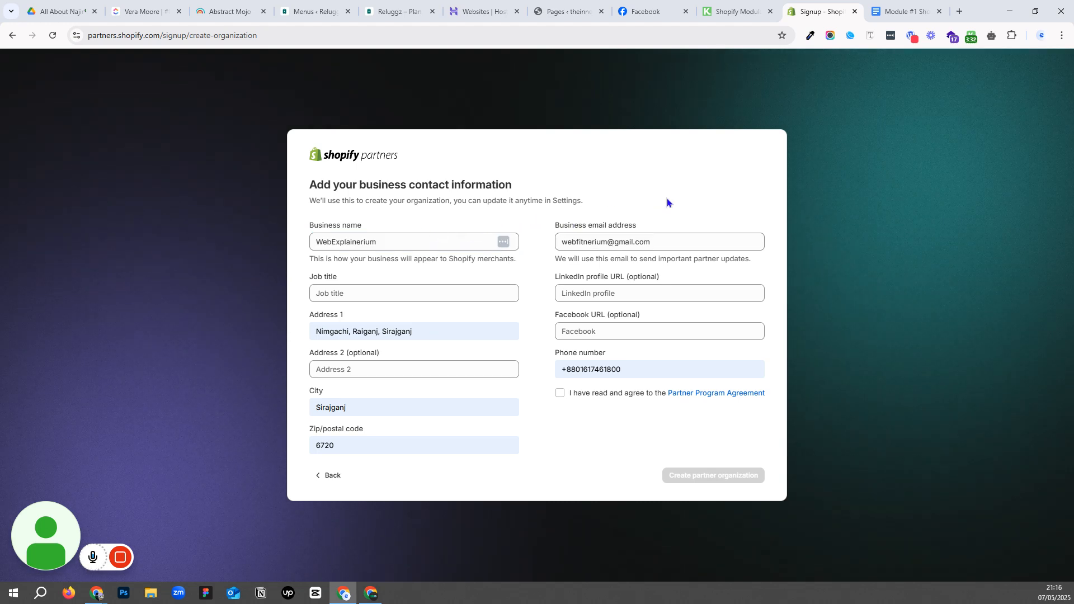
pyautogui.doubleClick(337, 242)
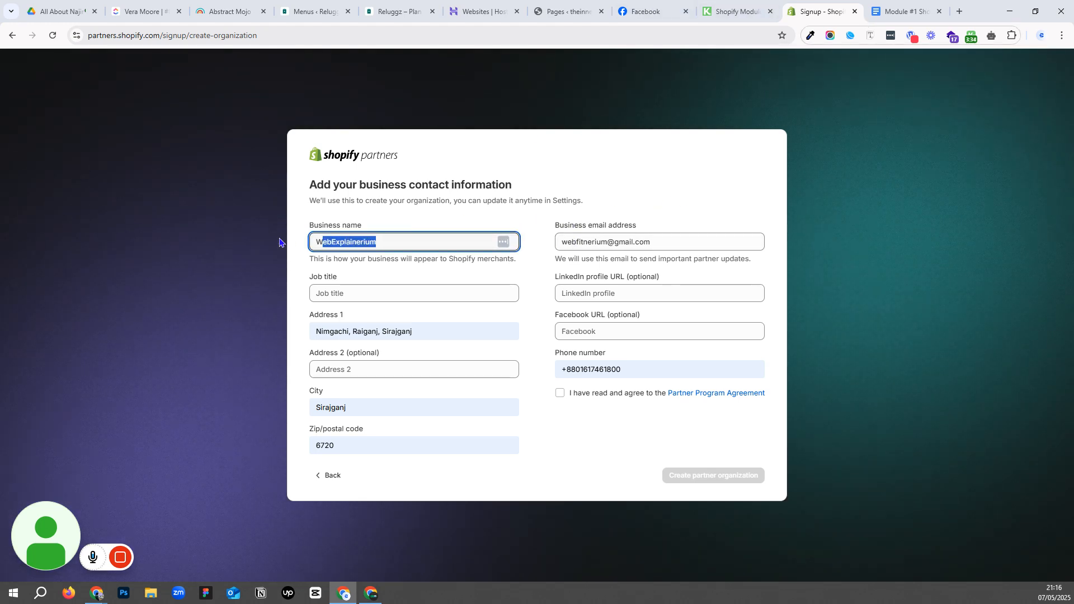
pyautogui.click(580, 244)
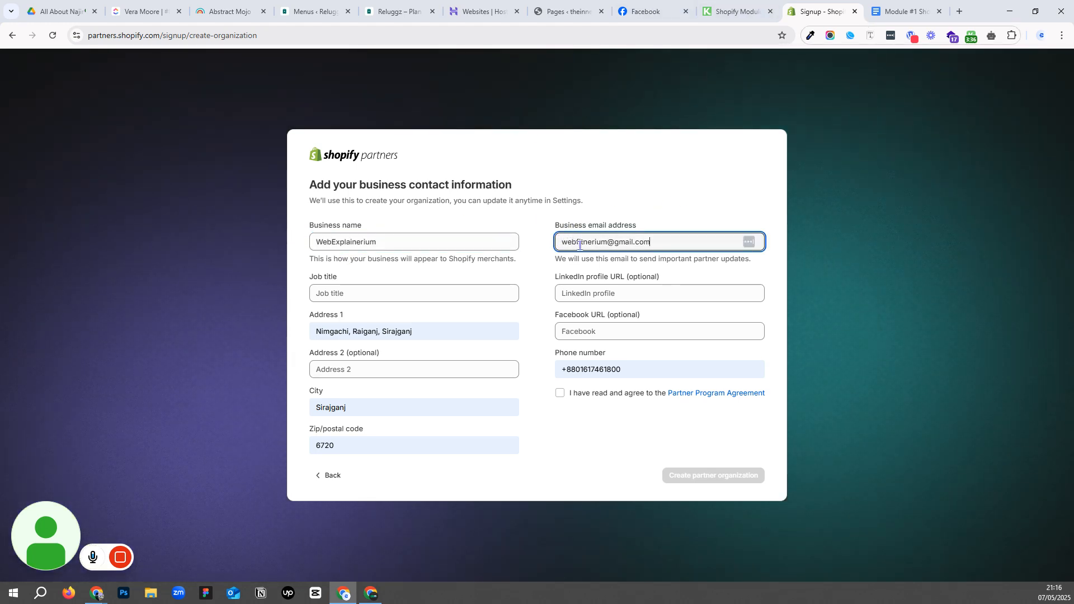
pyautogui.moveTo(675, 236); pyautogui.dragTo(536, 275)
pyautogui.click(537, 275)
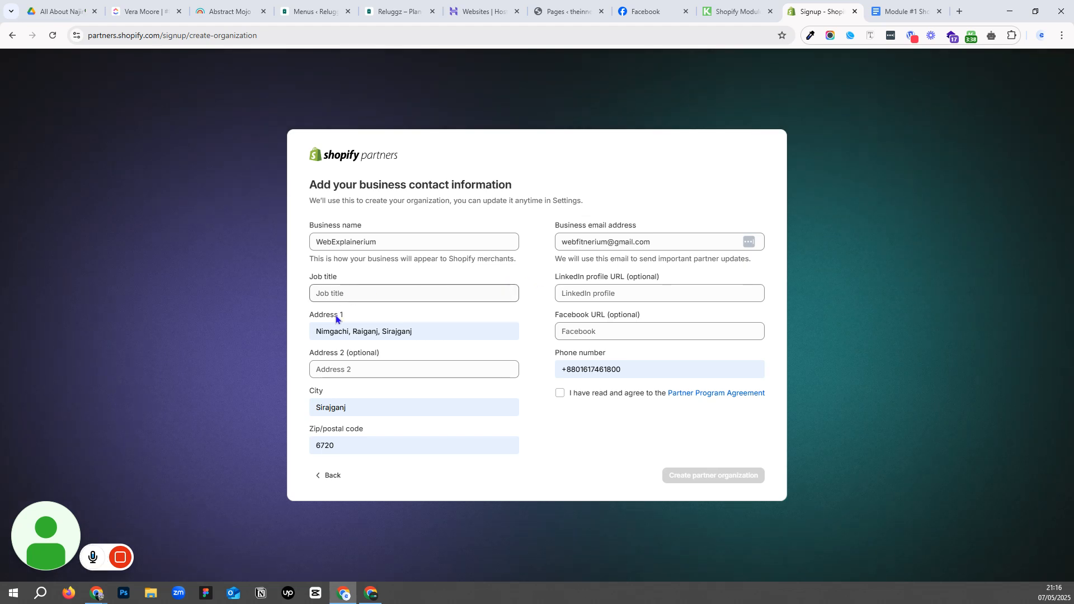
# Step: Agree to the Partner Program Agreement and enter "First Account" as the job title
pyautogui.click(561, 394)
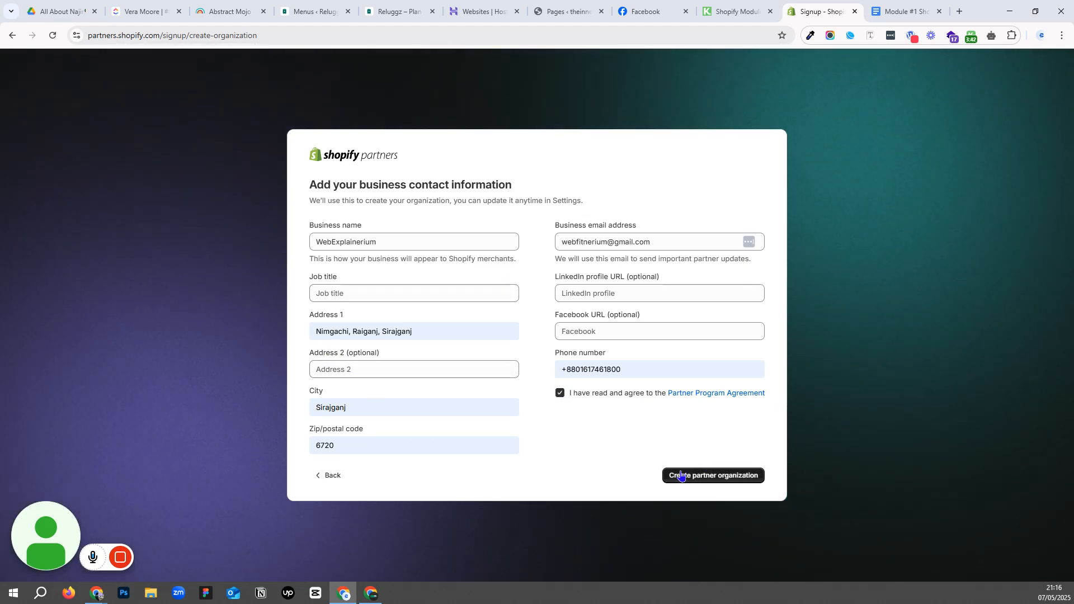
pyautogui.click(380, 292)
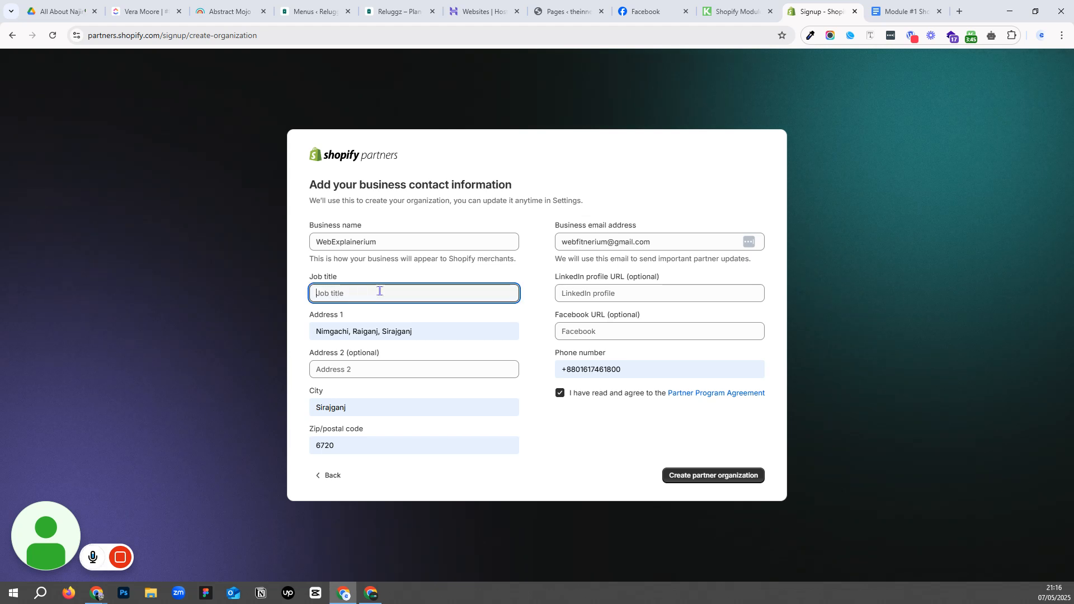
pyautogui.click(618, 289)
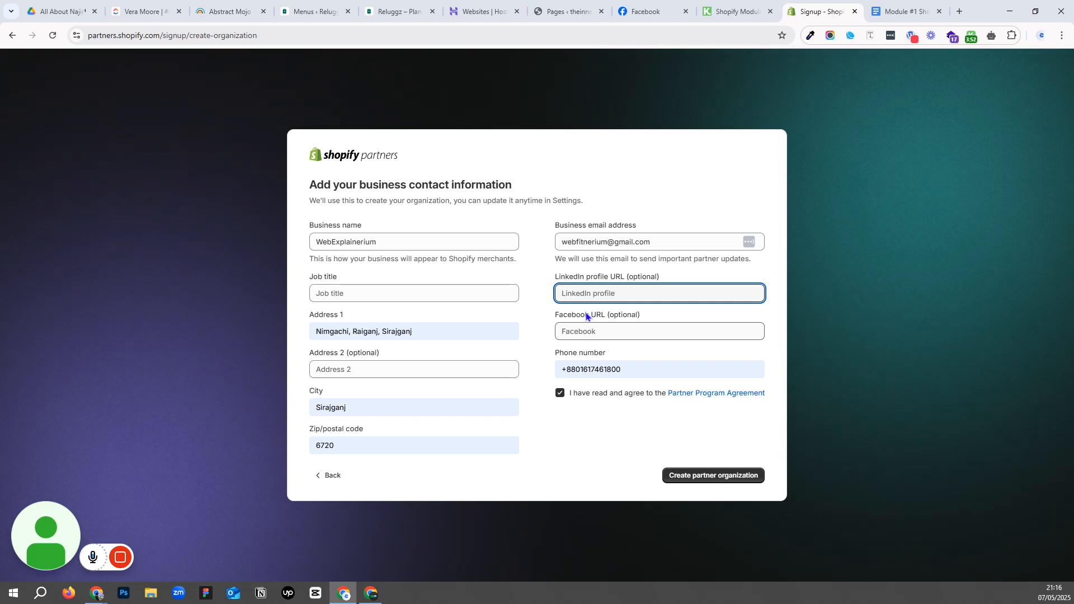
pyautogui.click(334, 293)
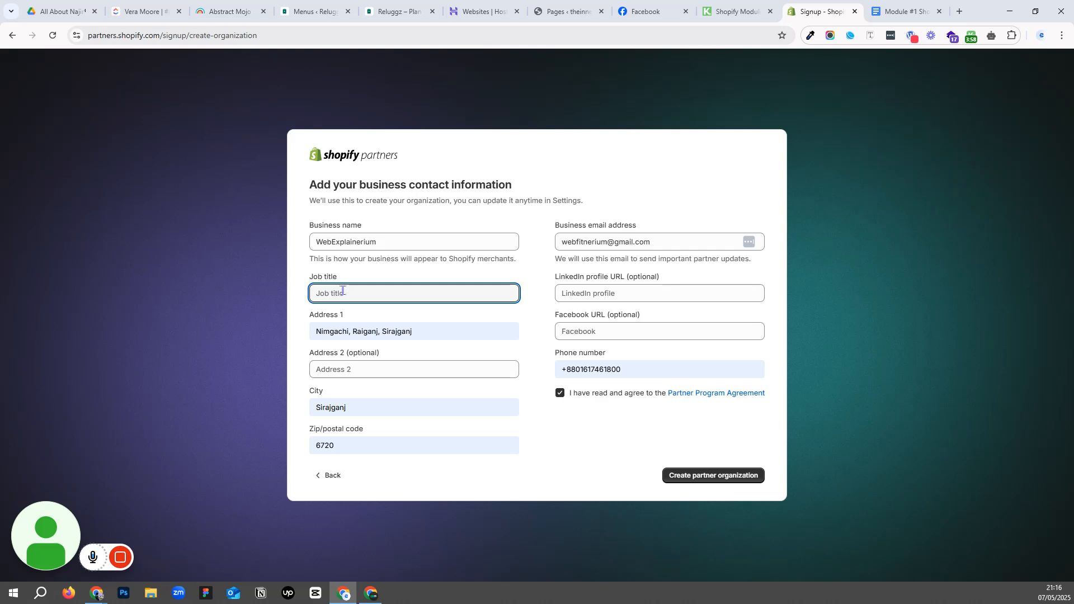
pyautogui.write('Fi')
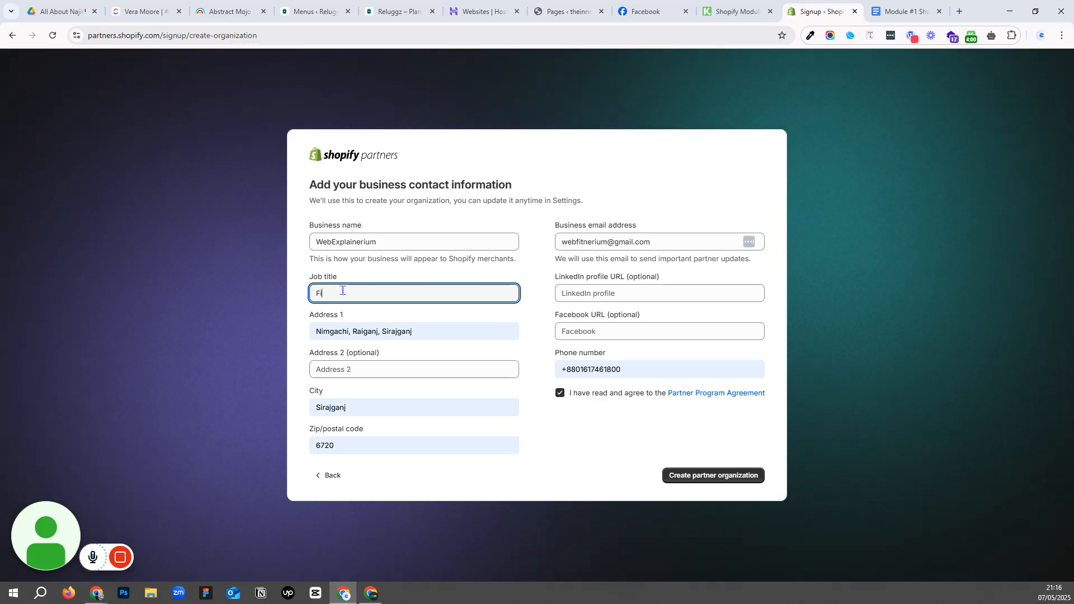
pyautogui.write('rst ')
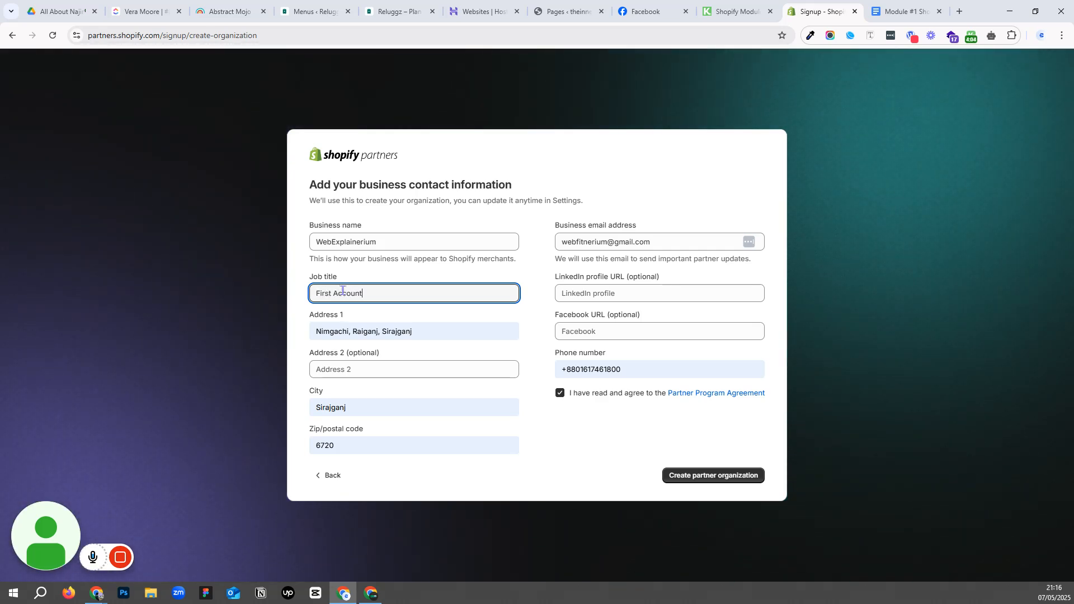
pyautogui.write('Account')
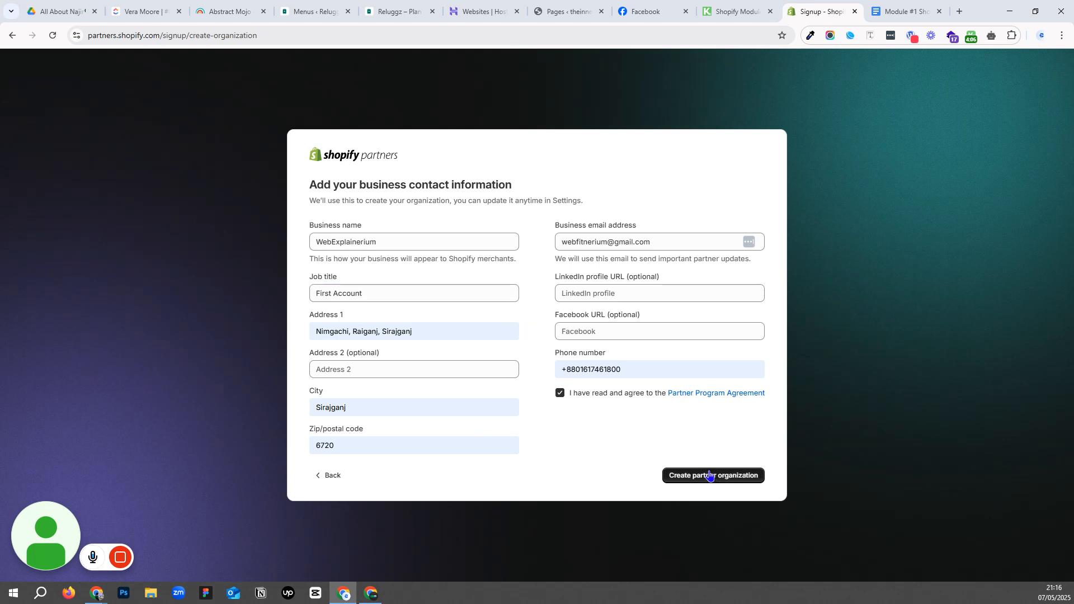
# Step: Create the partner organization and open its Stores page
pyautogui.click(701, 475)
pyautogui.click(709, 220)
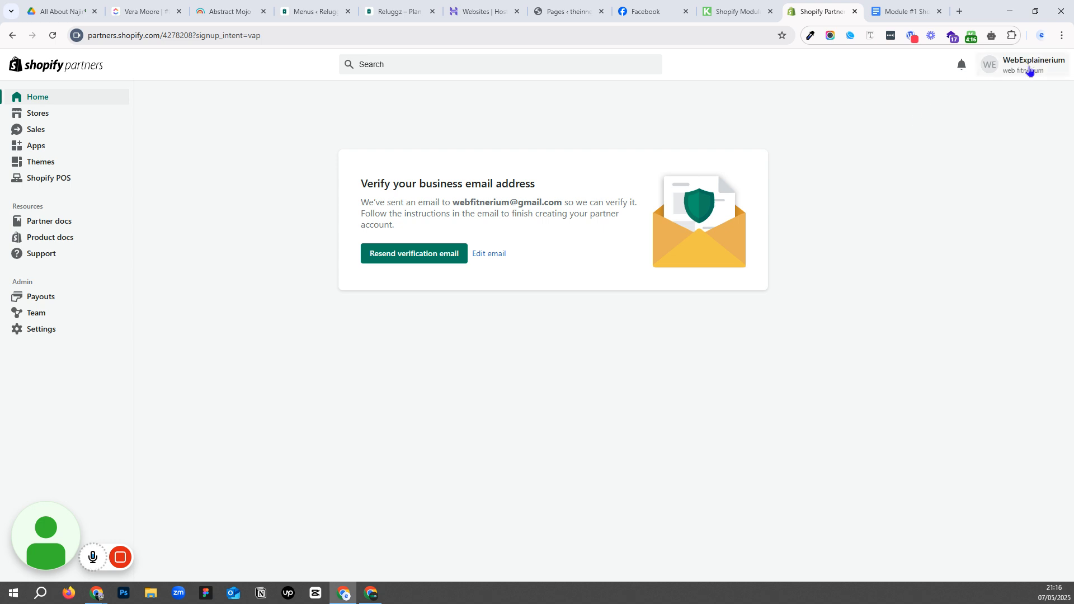
pyautogui.click(1029, 67)
pyautogui.click(831, 142)
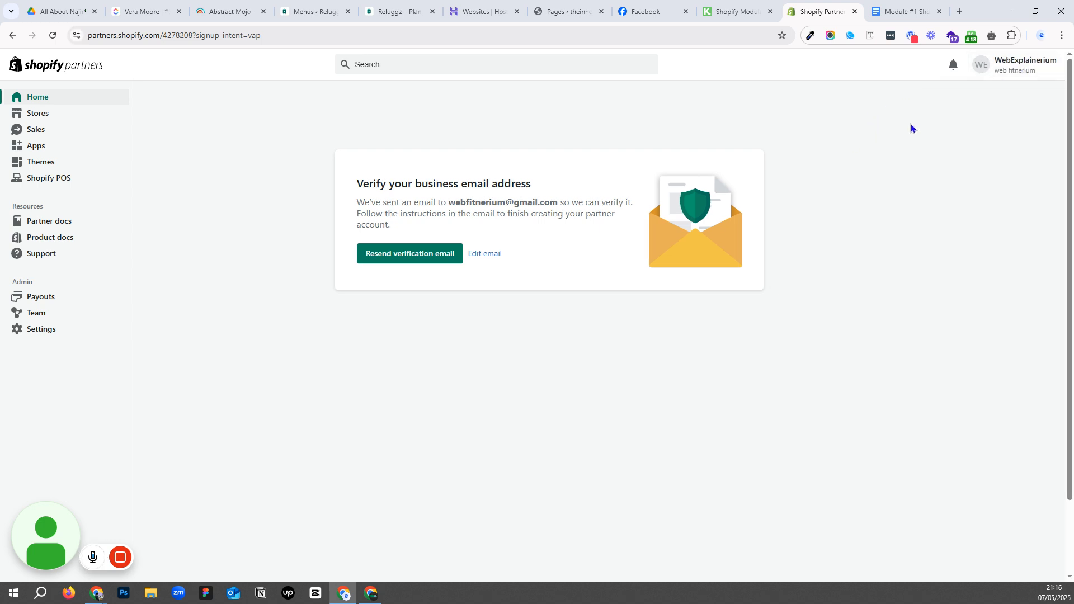
pyautogui.click(1032, 58)
pyautogui.click(804, 120)
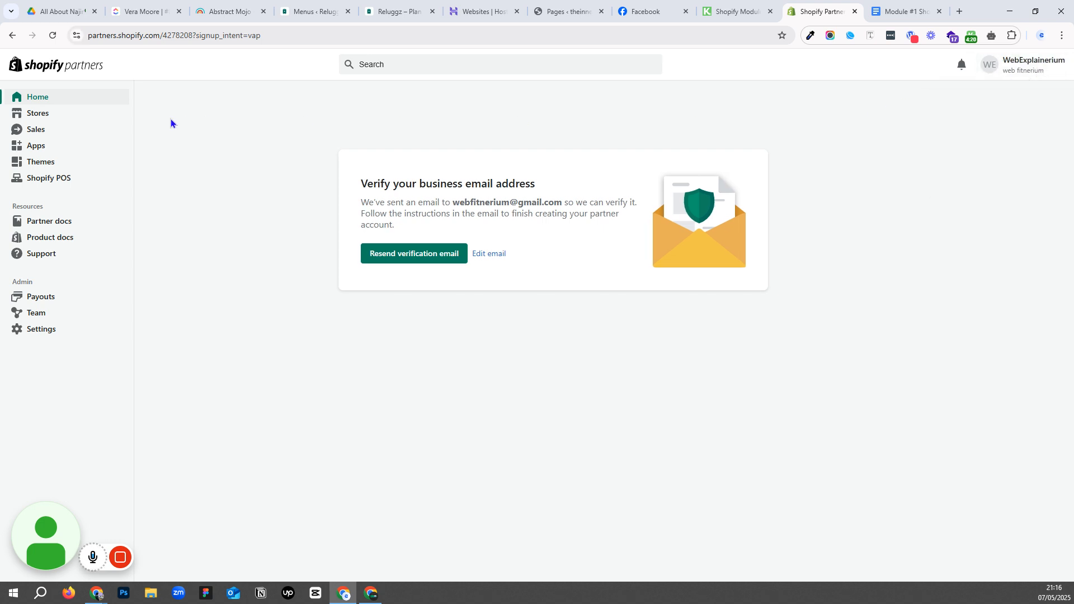
pyautogui.click(34, 112)
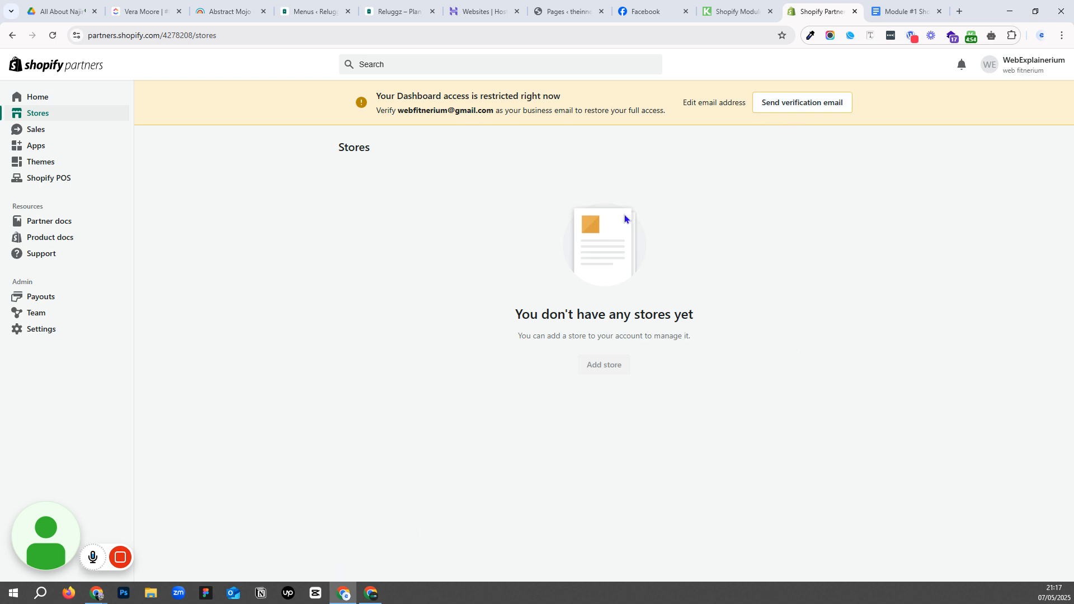
# Step: Switch to the other Chrome window and open the Shopify Partners message "Verify your business email for WebExplainerium" in Gmail
pyautogui.click(372, 595)
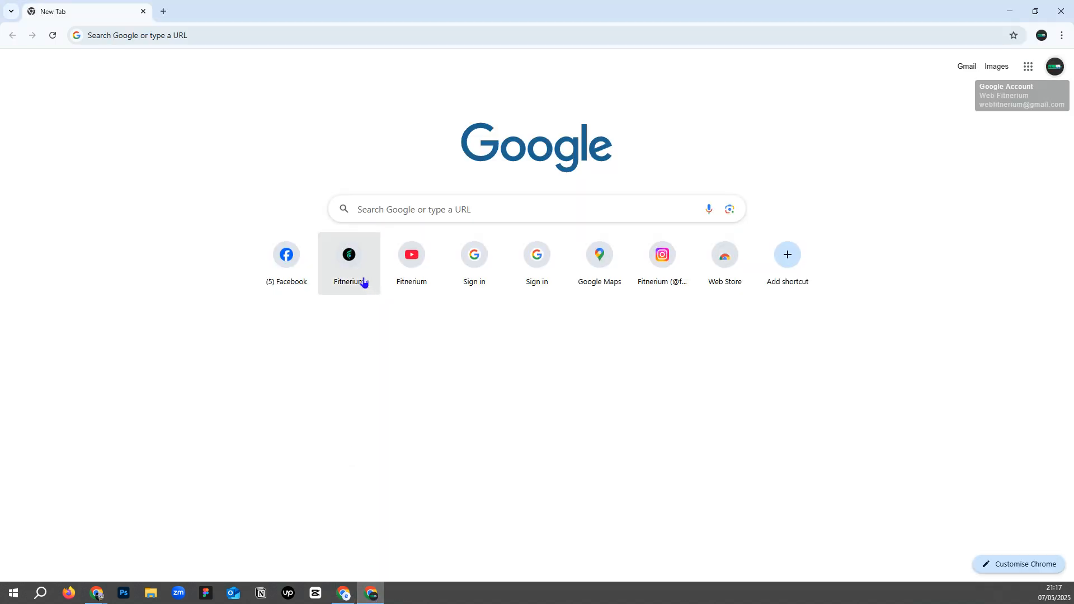
pyautogui.click(968, 67)
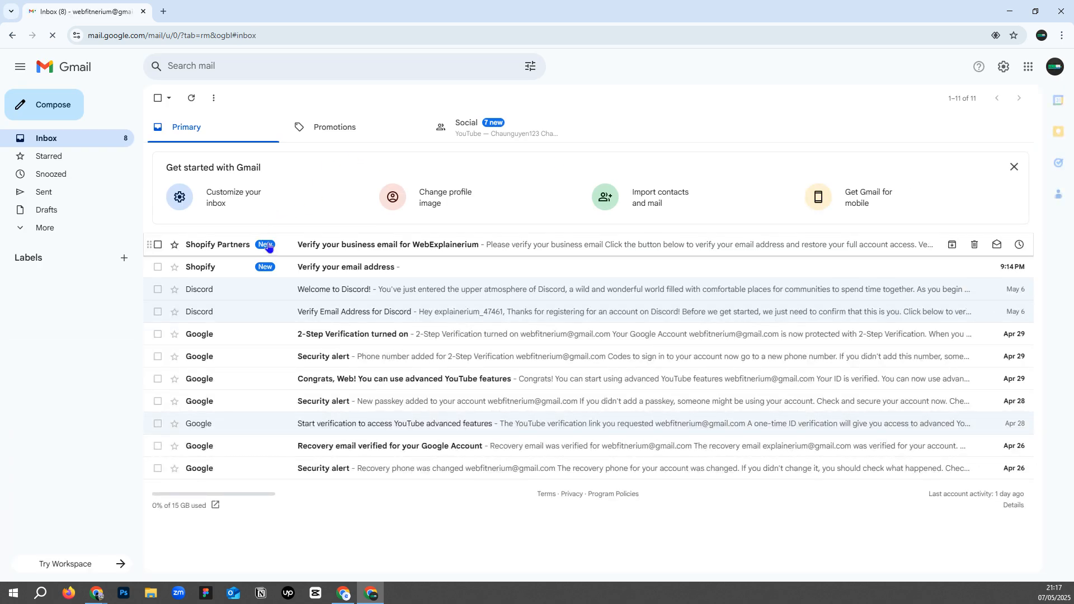
pyautogui.click(268, 247)
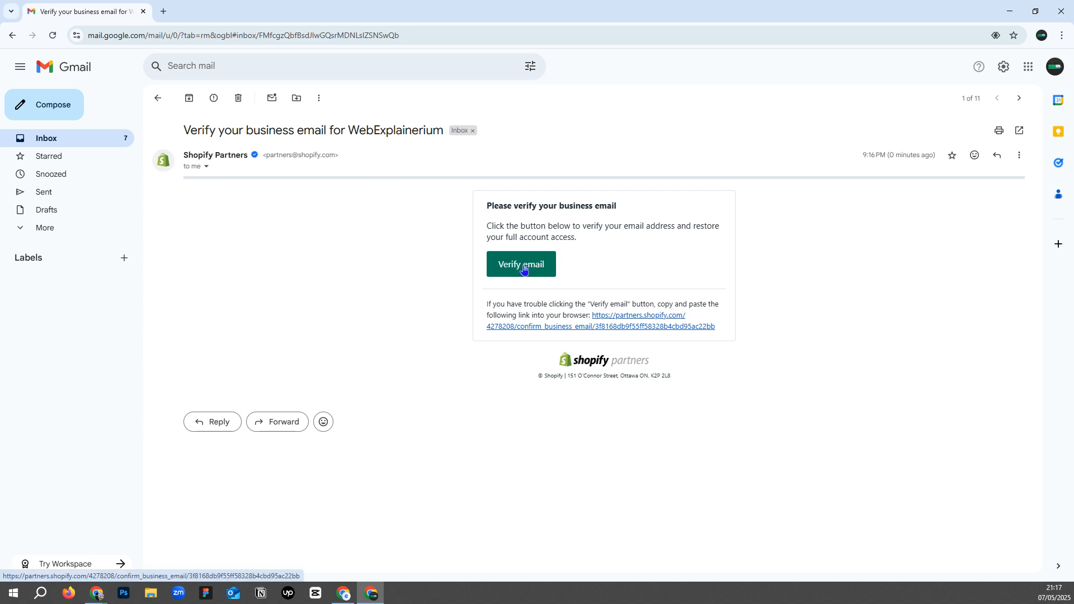
# Step: Try to verify the business e-mail directly from the message in this browser window, and return to the message
pyautogui.click(505, 270)
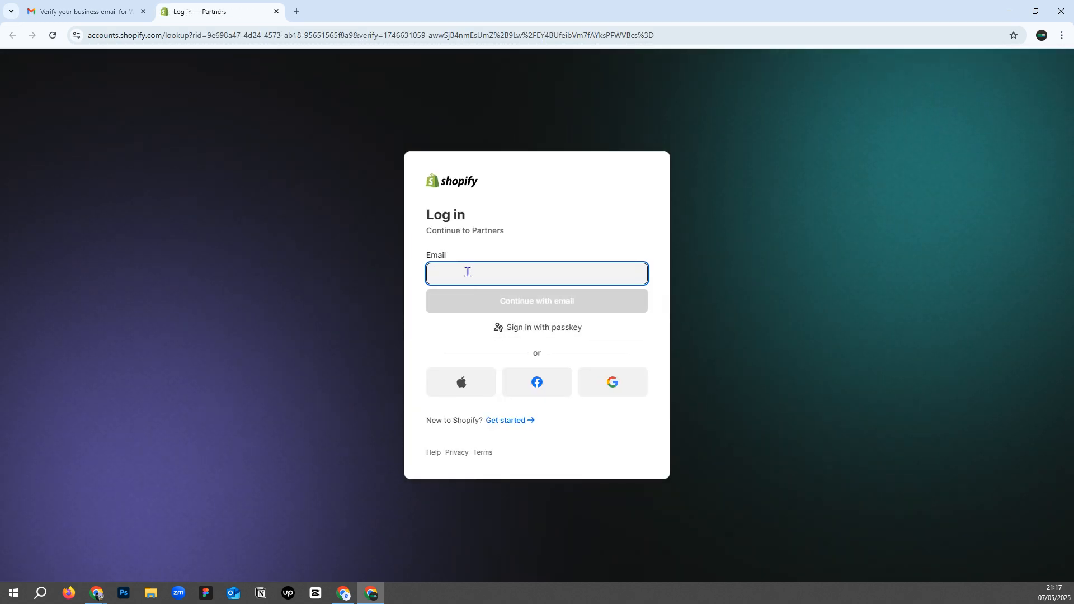
pyautogui.click(109, 5)
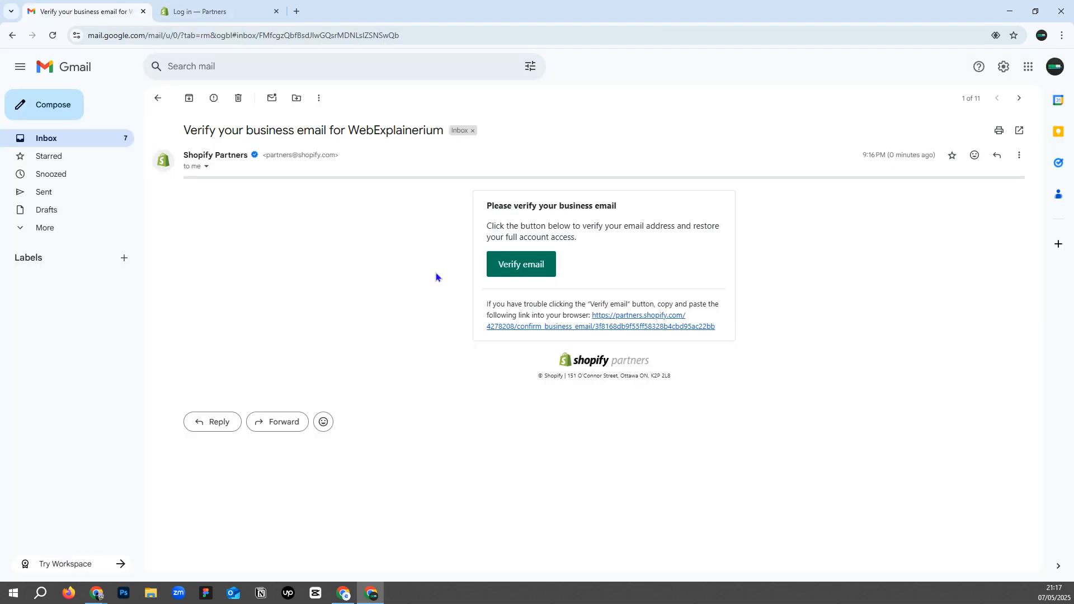
pyautogui.rightClick(531, 263)
pyautogui.click(465, 276)
# Step: Copy the verification link from the message and open it in a new tab of the Chrome window signed in to Shopify Partners
pyautogui.rightClick(644, 324)
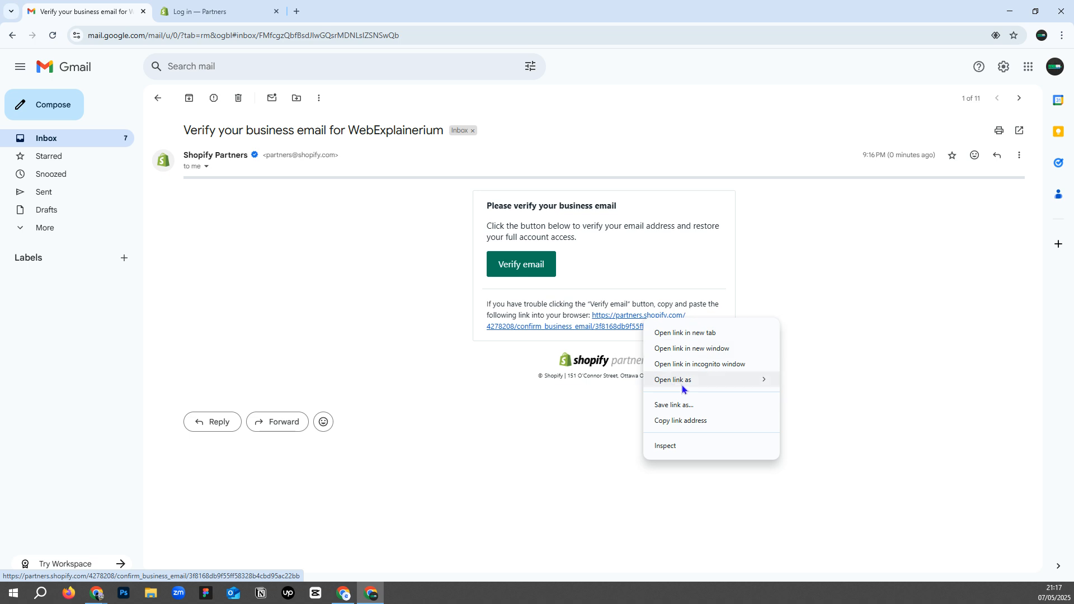
pyautogui.click(689, 421)
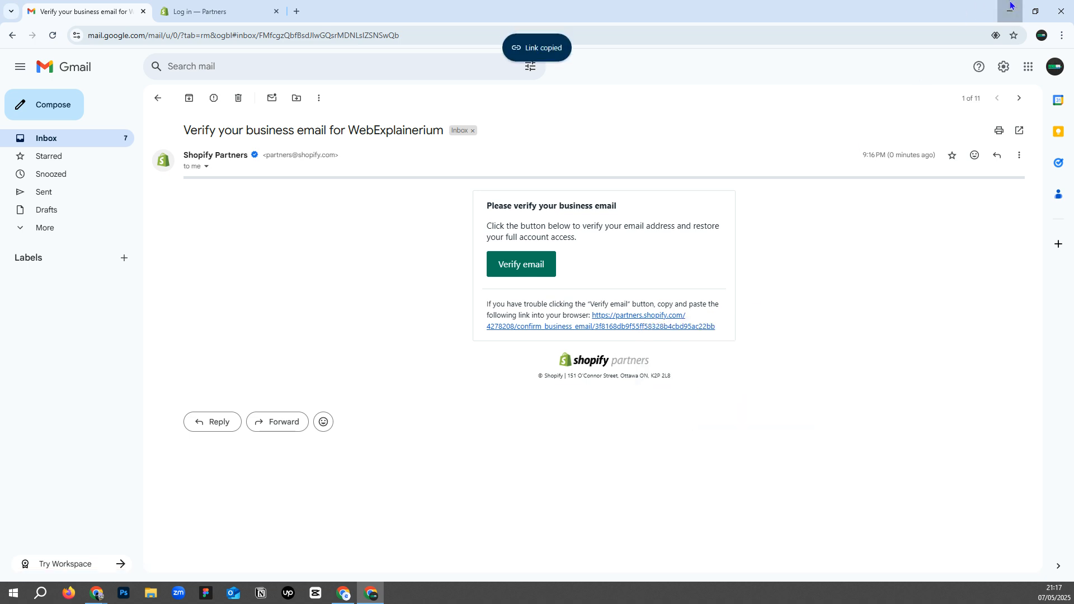
pyautogui.hotkey('alt', 'Tab')
pyautogui.click(906, 5)
pyautogui.click(659, 35)
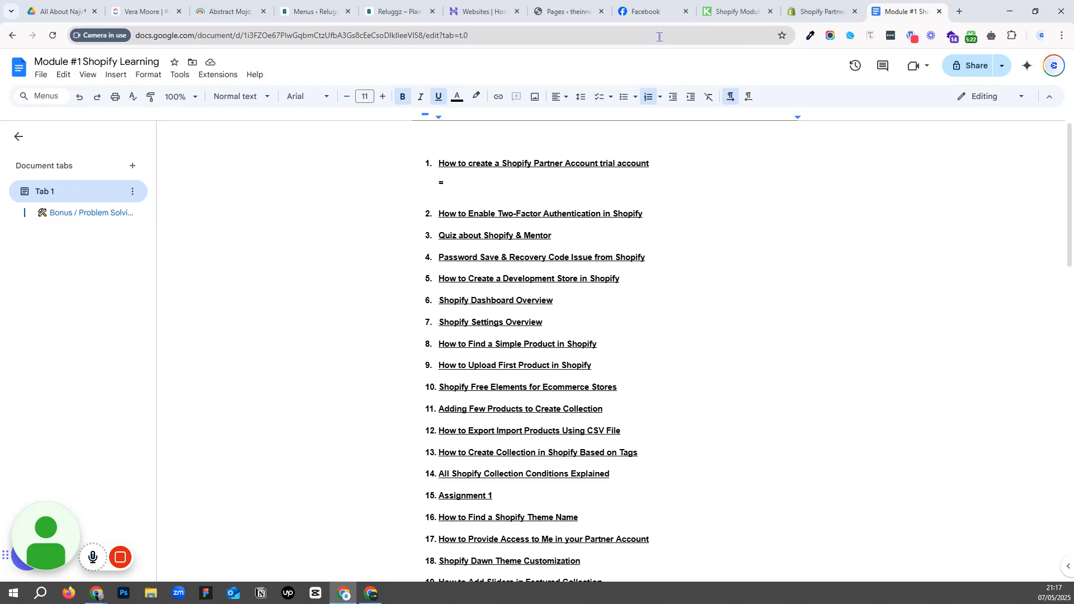
pyautogui.hotkey('ctrl', 'v')
pyautogui.press('Return')
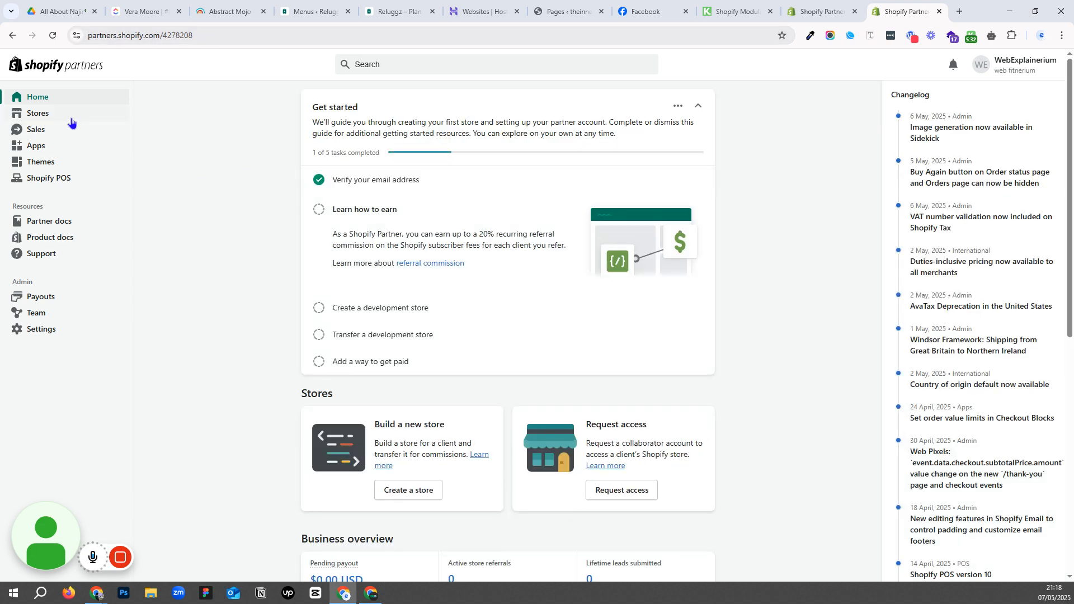
# Step: Open the Stores page and review the options for creating a development store and requesting access to a client's store
pyautogui.click(51, 117)
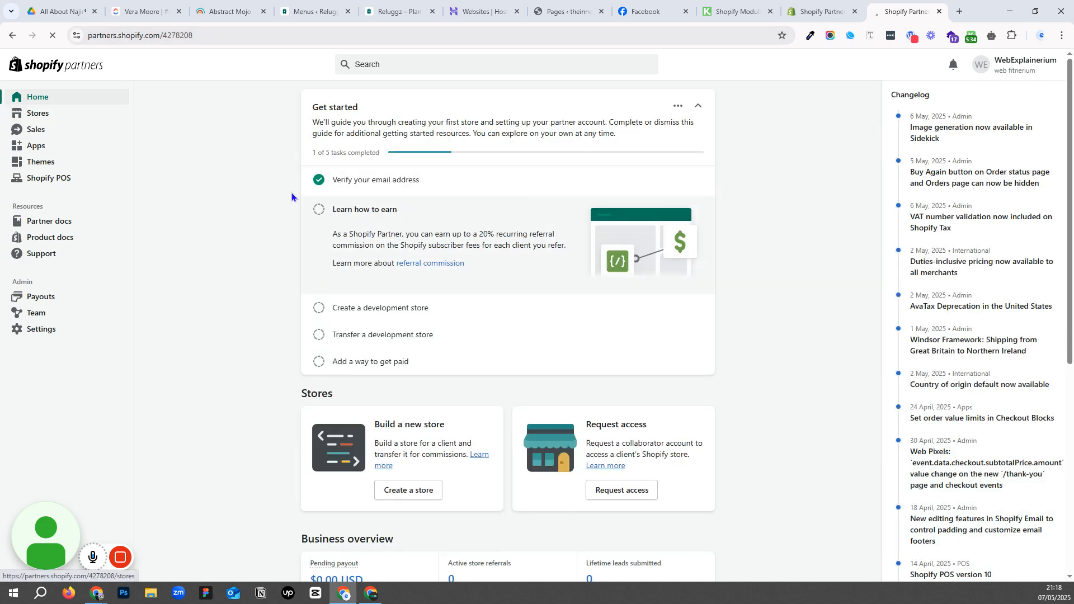
pyautogui.click(29, 117)
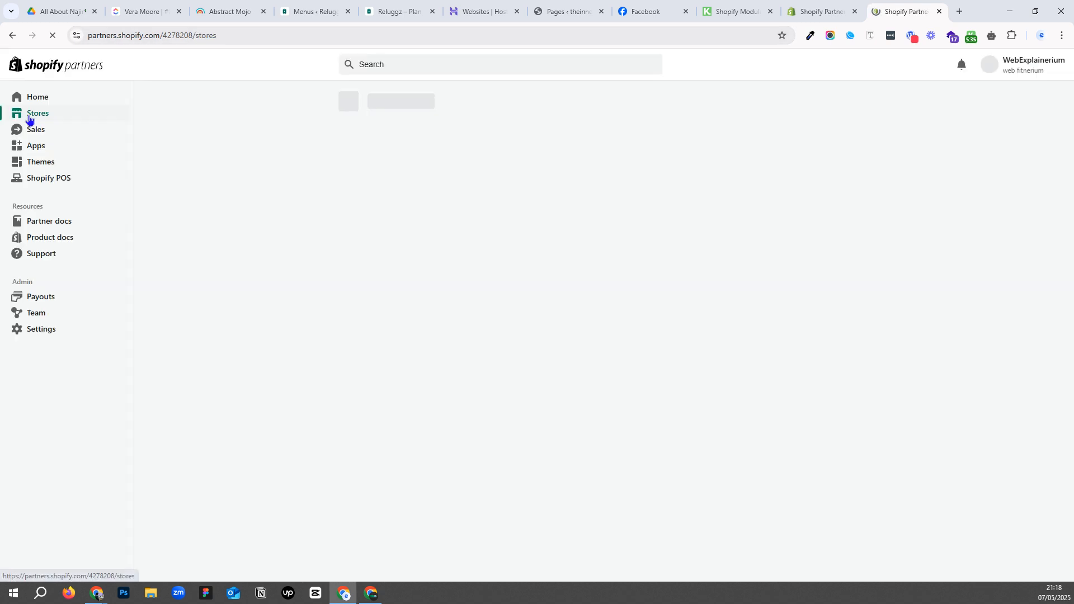
pyautogui.moveTo(408, 157); pyautogui.dragTo(526, 160)
pyautogui.click(423, 209)
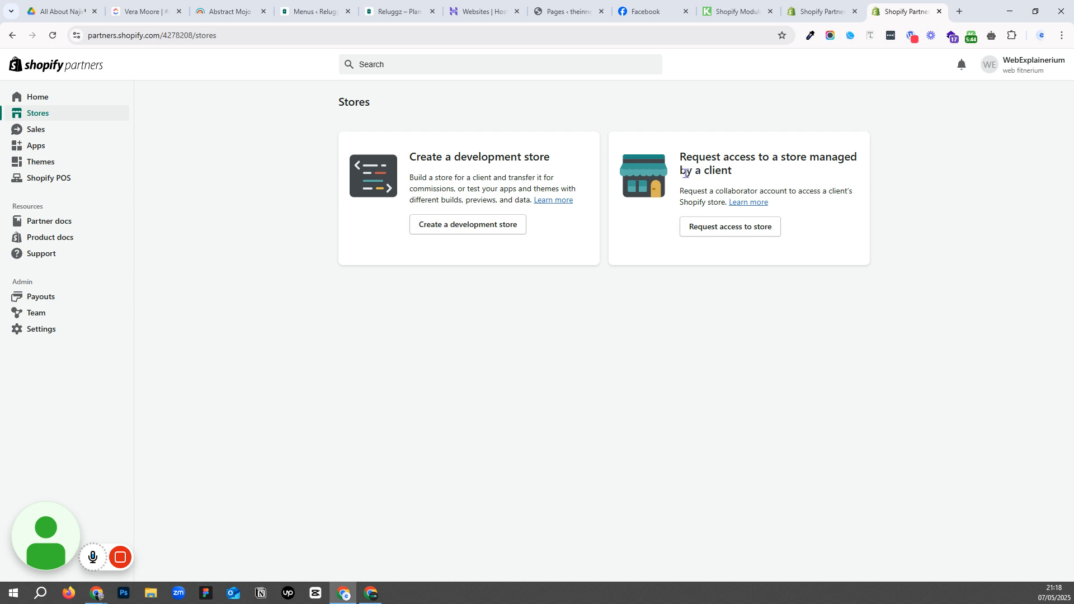
pyautogui.moveTo(687, 153); pyautogui.dragTo(780, 154)
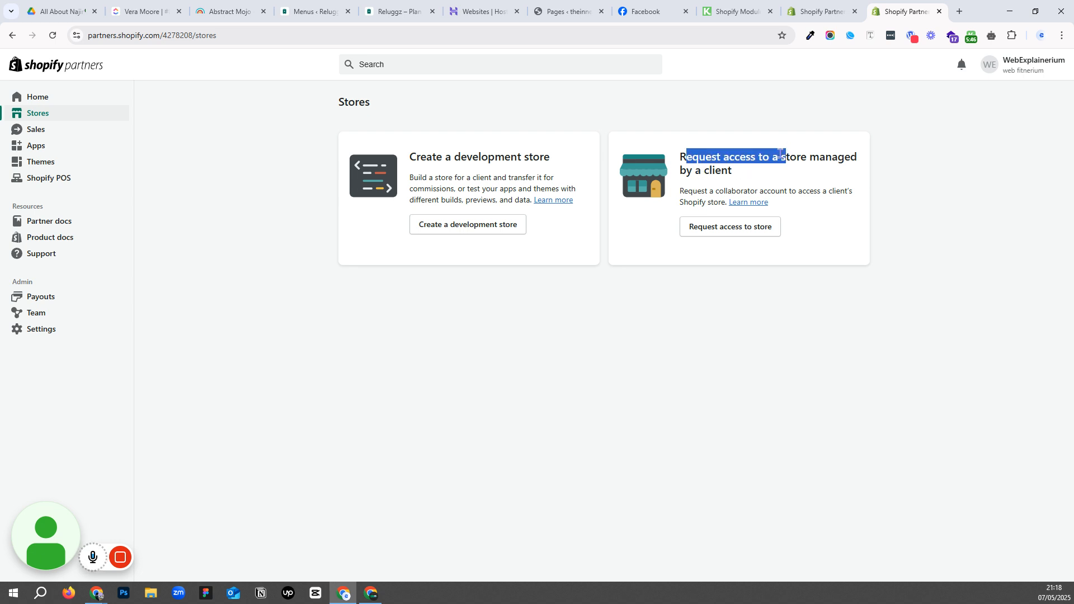
pyautogui.click(737, 169)
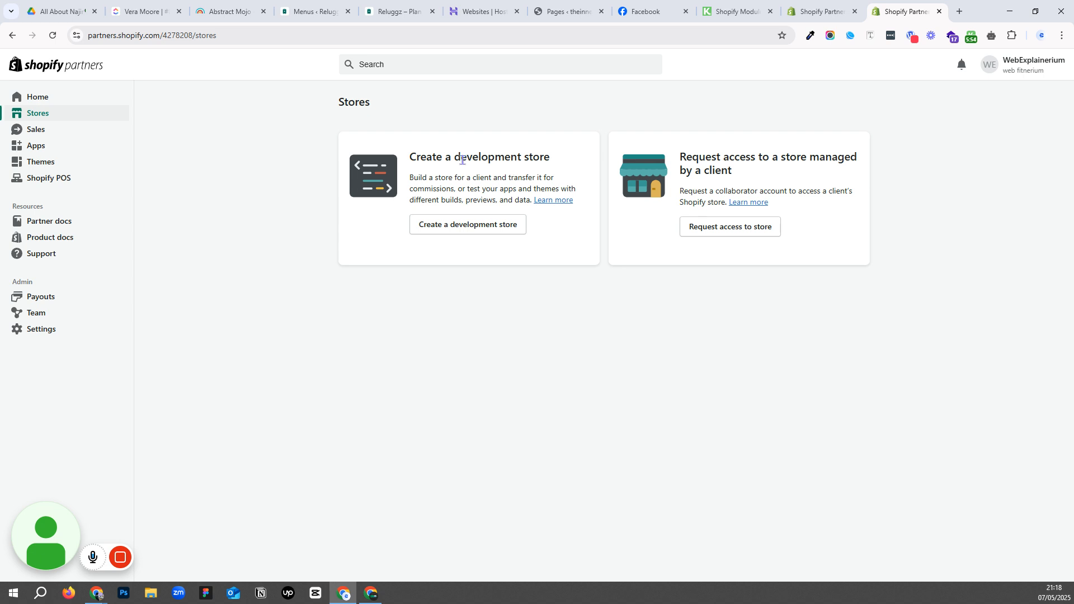
pyautogui.moveTo(418, 152); pyautogui.dragTo(546, 155)
pyautogui.click(538, 158)
pyautogui.moveTo(121, 558)
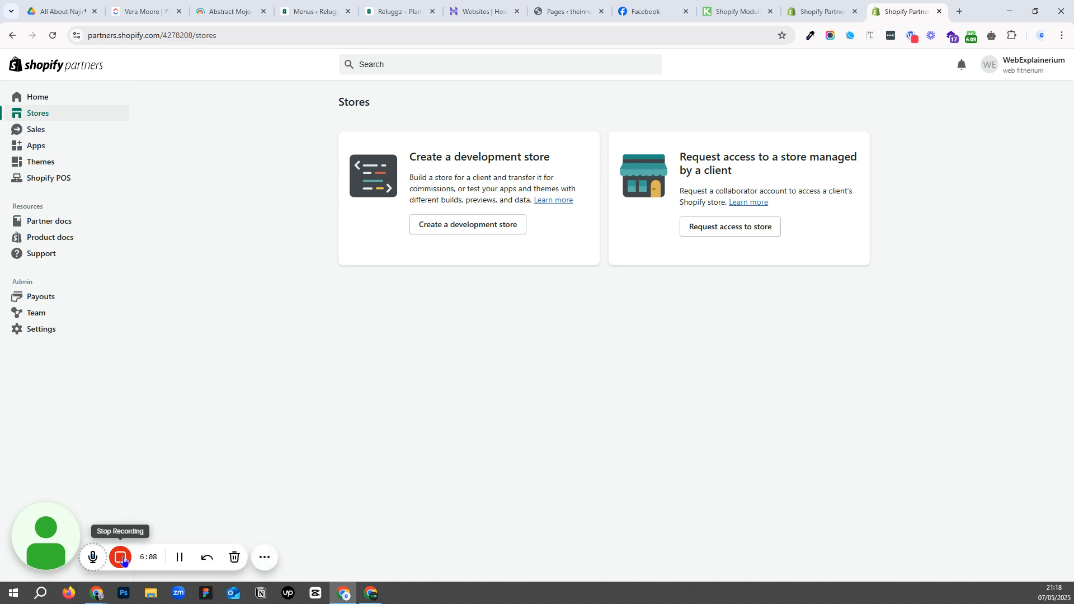